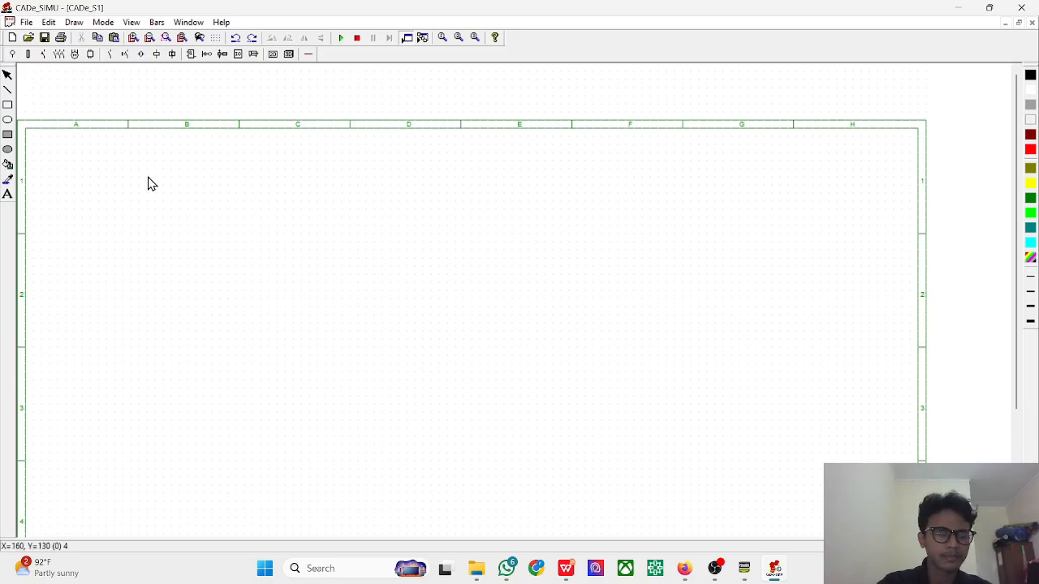
Place one L1 + L2 + L3 + N power supply in the upper part of column B
click(12, 54)
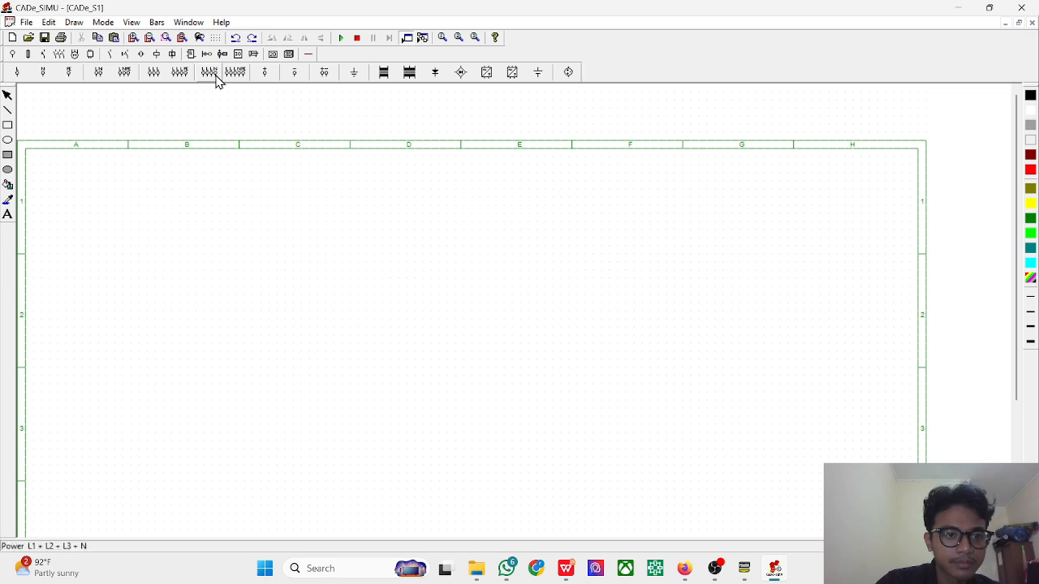
click(213, 78)
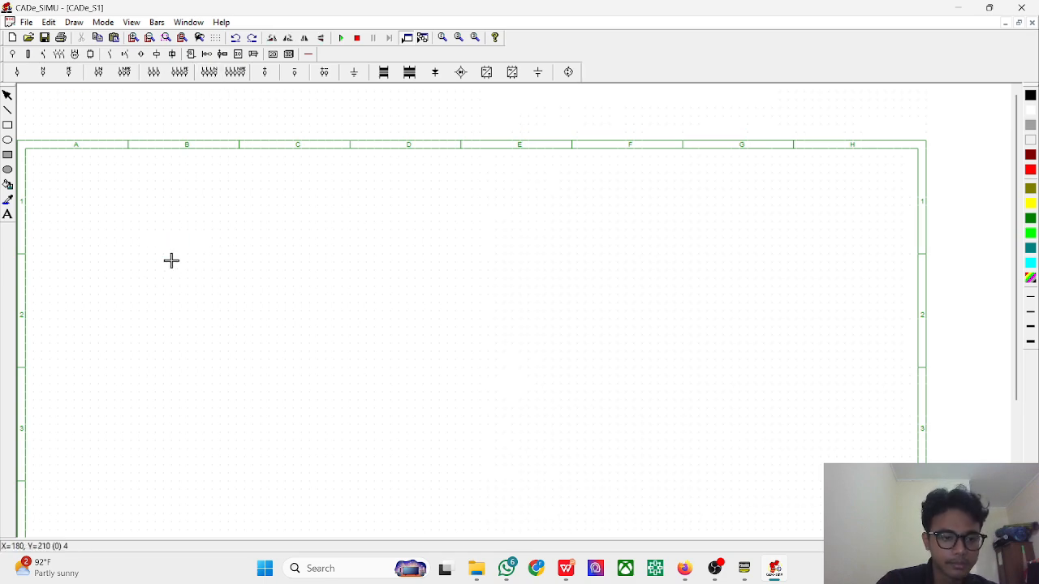
click(191, 244)
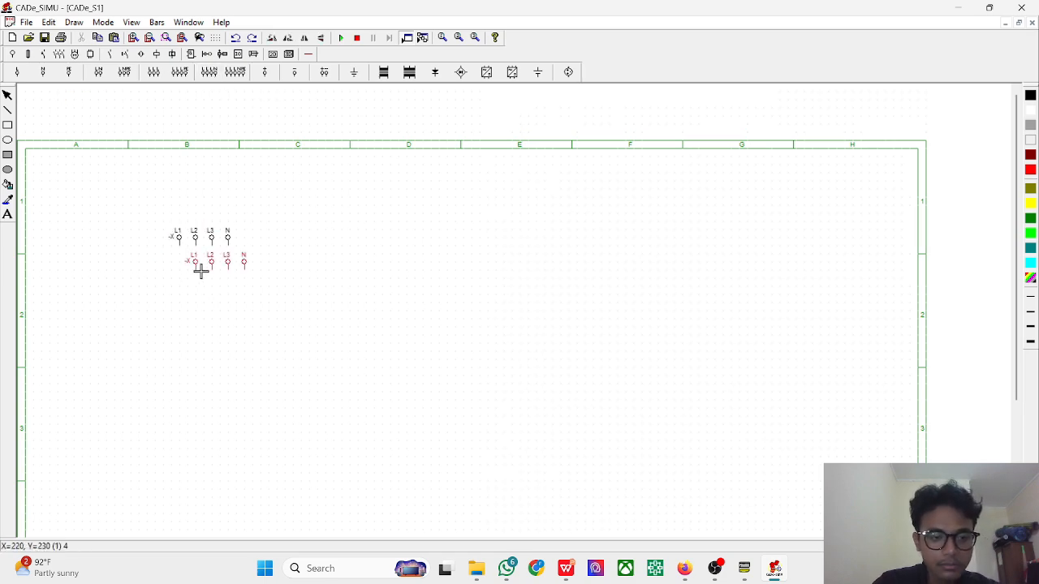
right_click(200, 271)
Rotate the power supply so its terminals are stacked vertically with N uppermost and the connections facing right
drag(139, 197, 254, 263)
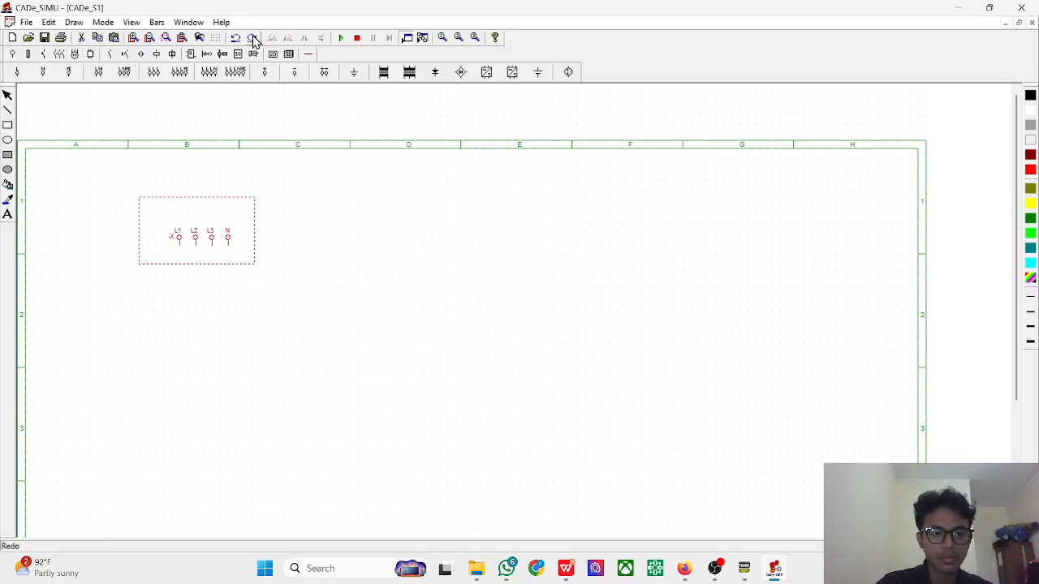
click(254, 131)
click(214, 238)
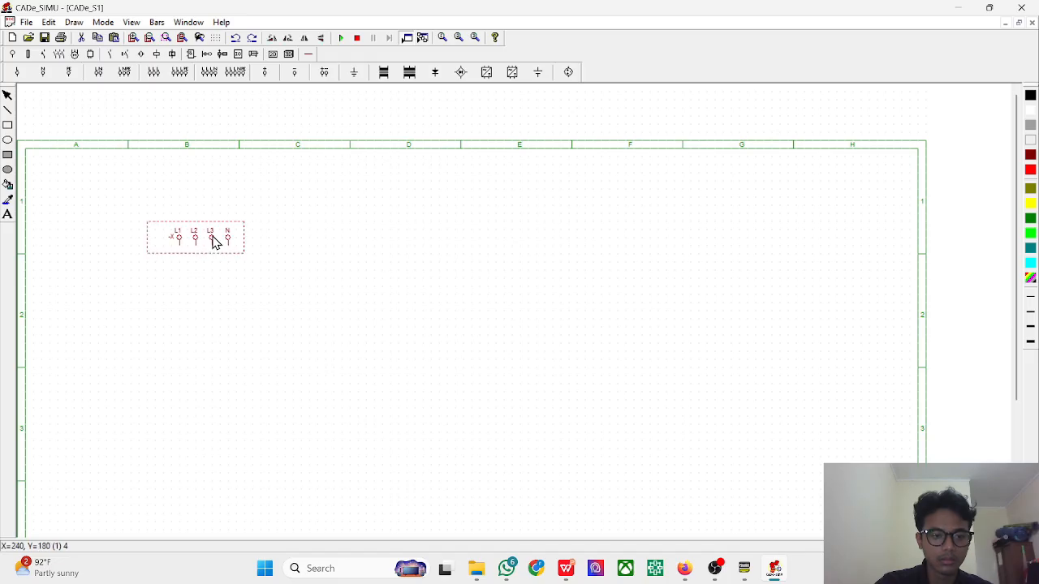
click(288, 38)
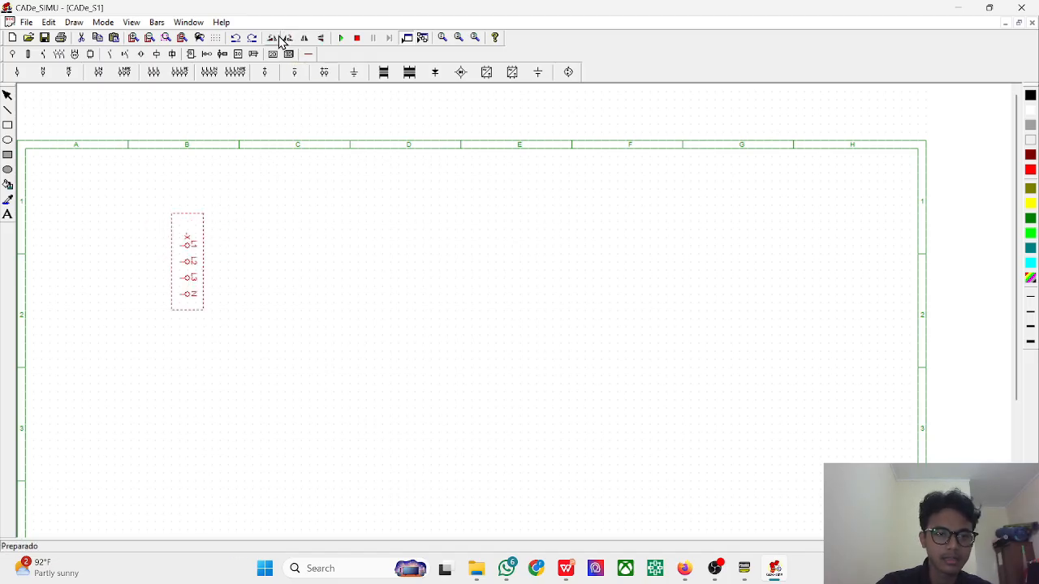
click(288, 38)
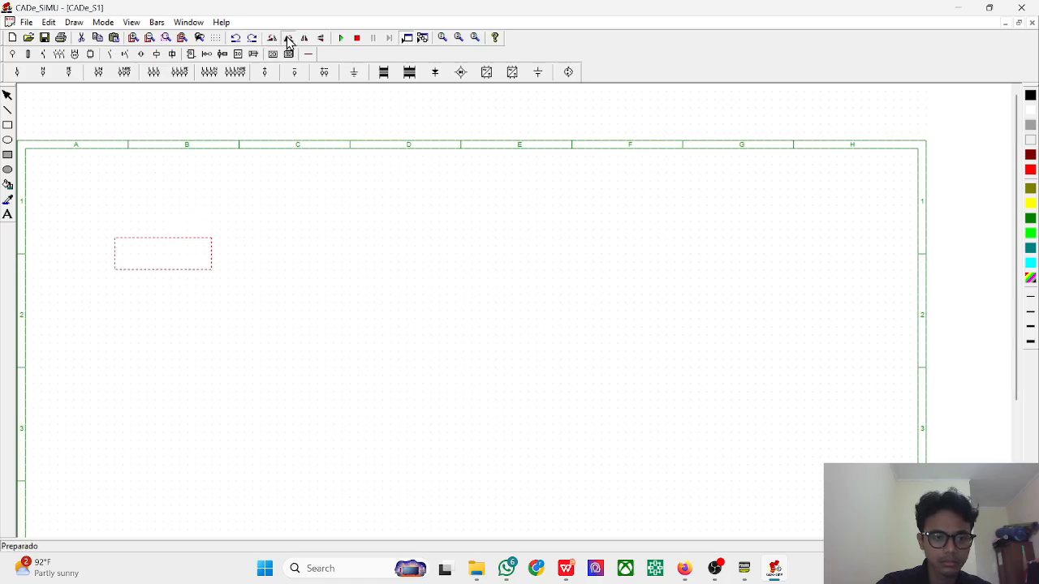
click(288, 39)
click(284, 235)
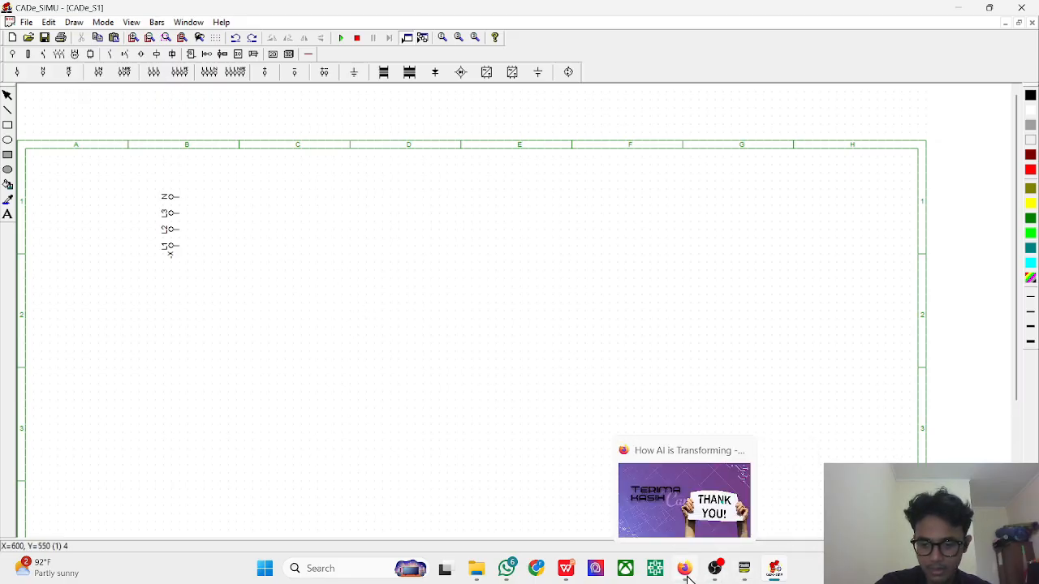
Switch to the presentation in Firefox and examine the circuit diagram and component list on the "Rangkaian DOL Starter" slide
click(684, 497)
key(Left)
key(Left)
key(Left)
key(Left)
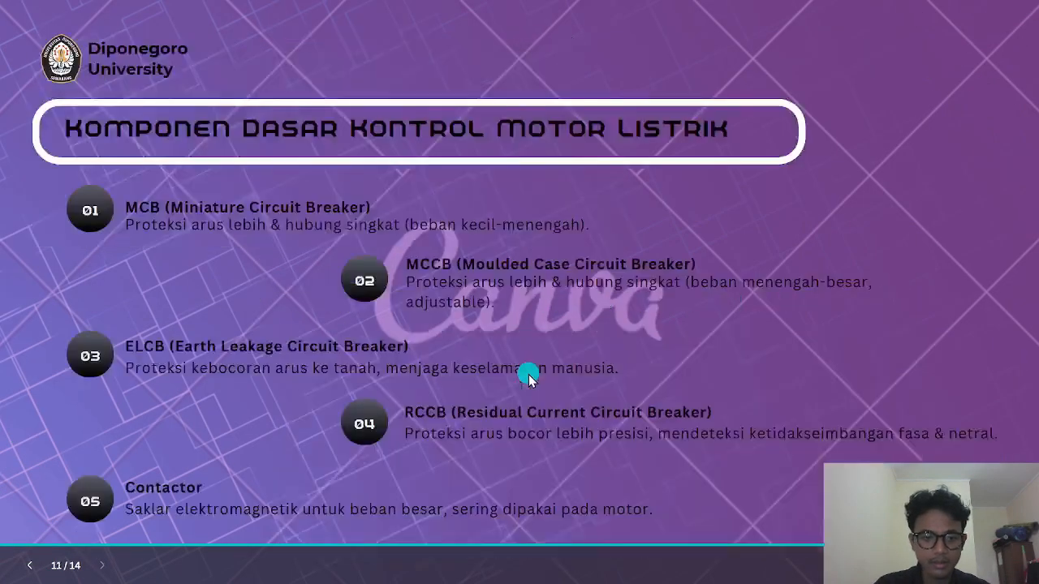
key(Left)
key(Left)
key(Left)
key(Left)
key(Left)
key(Left)
key(Left)
key(Left)
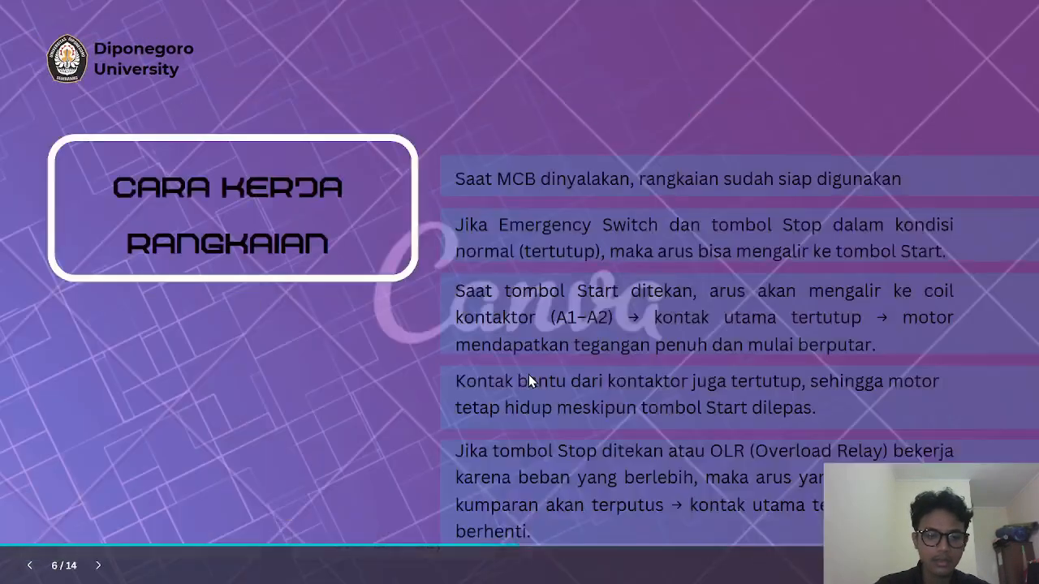
key(Left)
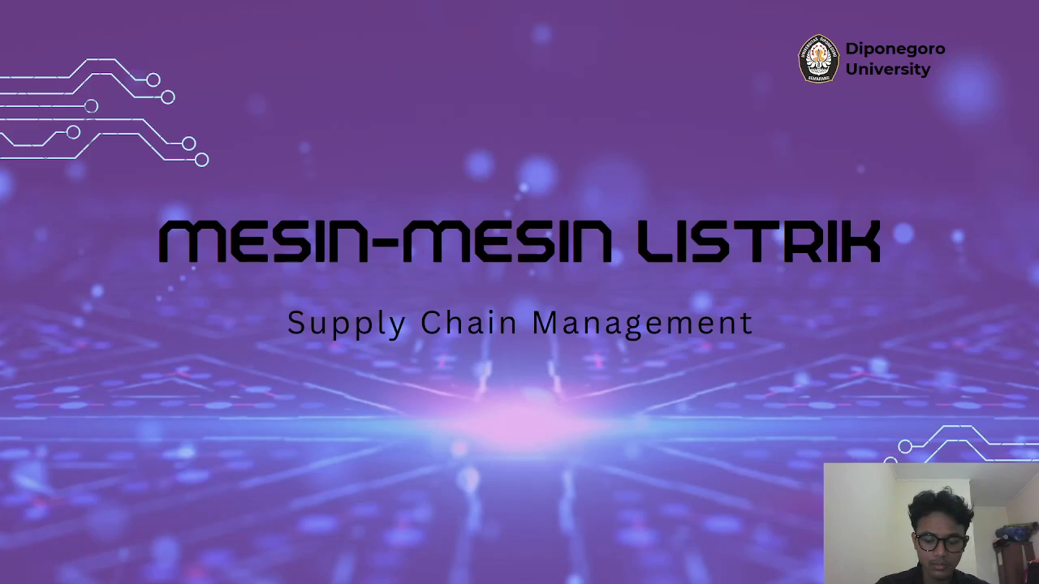
key(Right)
key(Right)
key(Right)
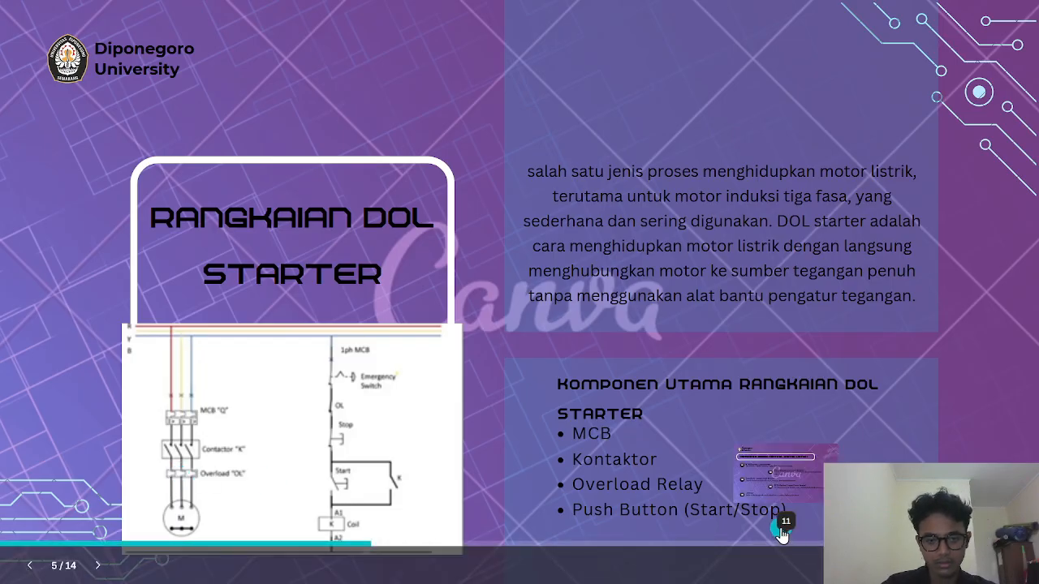
Return to CADe_SIMU and place a three-pole magnetothermic circuit breaker below and to the right of the power supply
key(super+Tab)
click(577, 132)
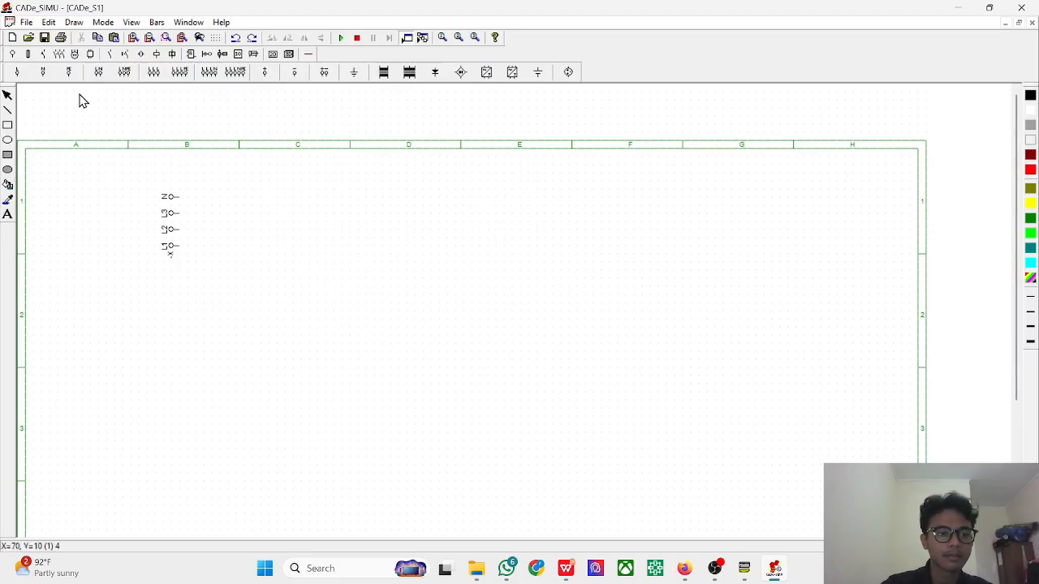
click(57, 55)
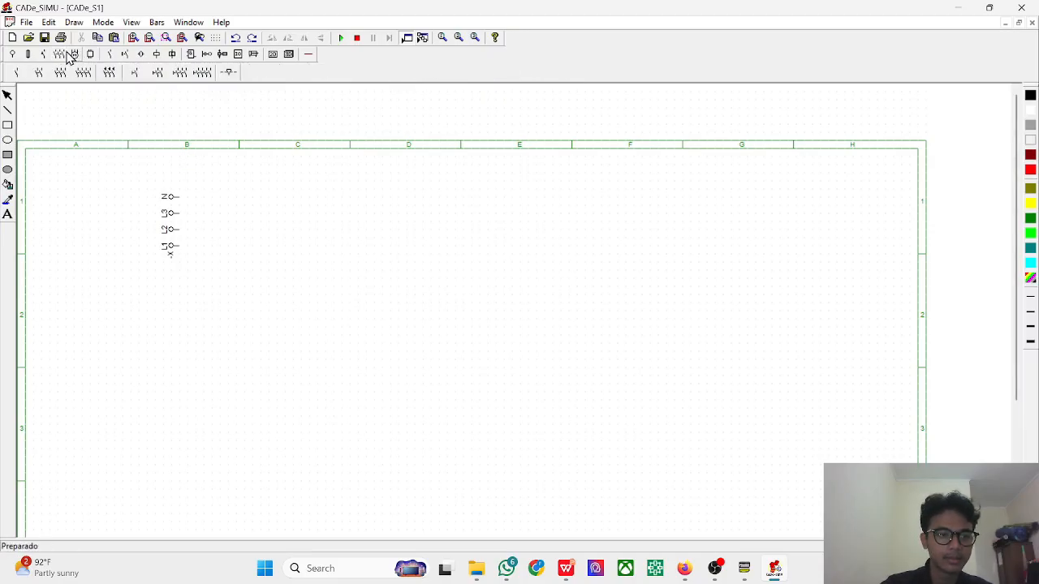
click(43, 53)
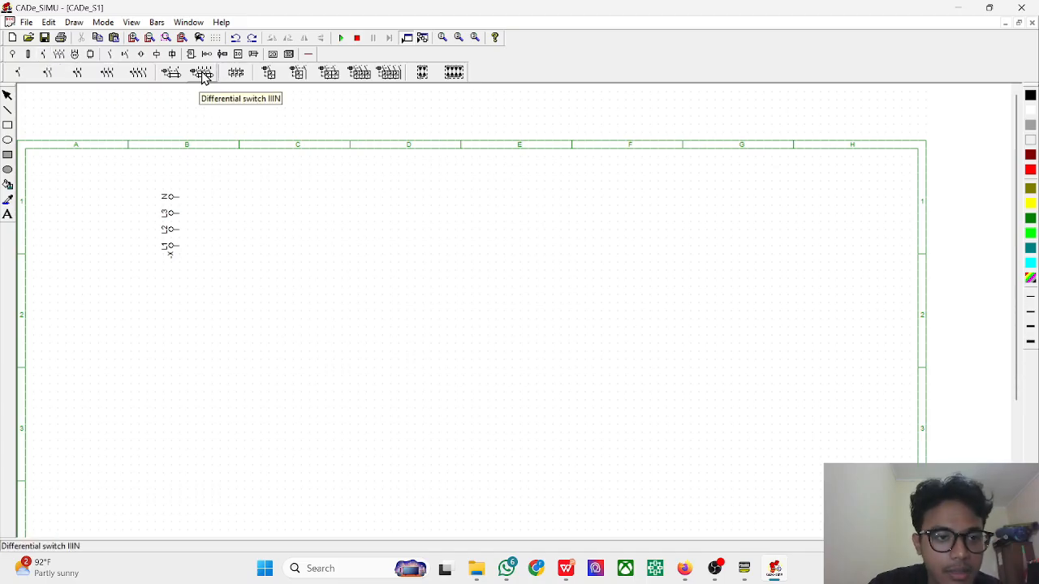
click(360, 76)
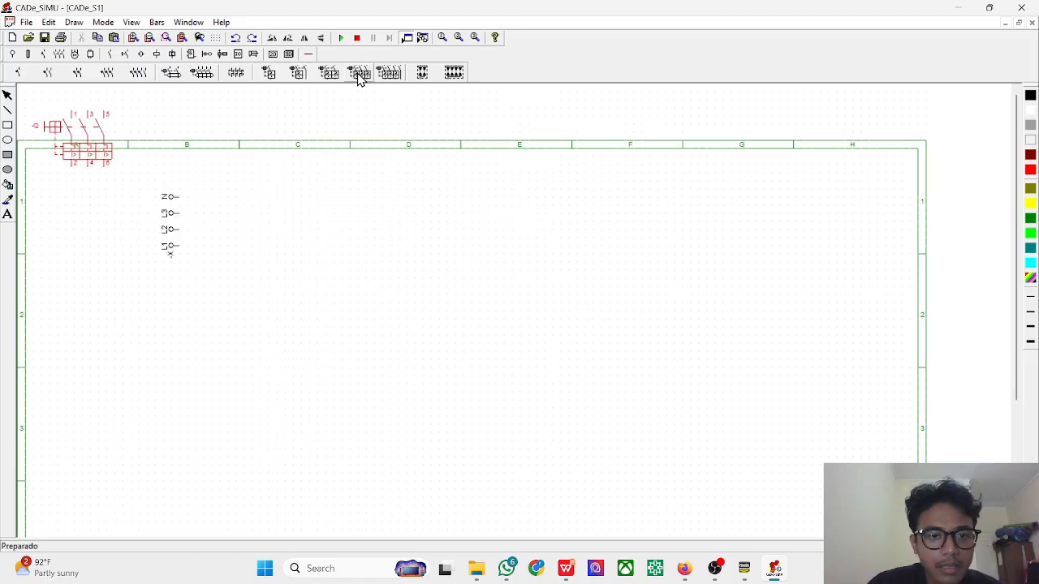
click(277, 272)
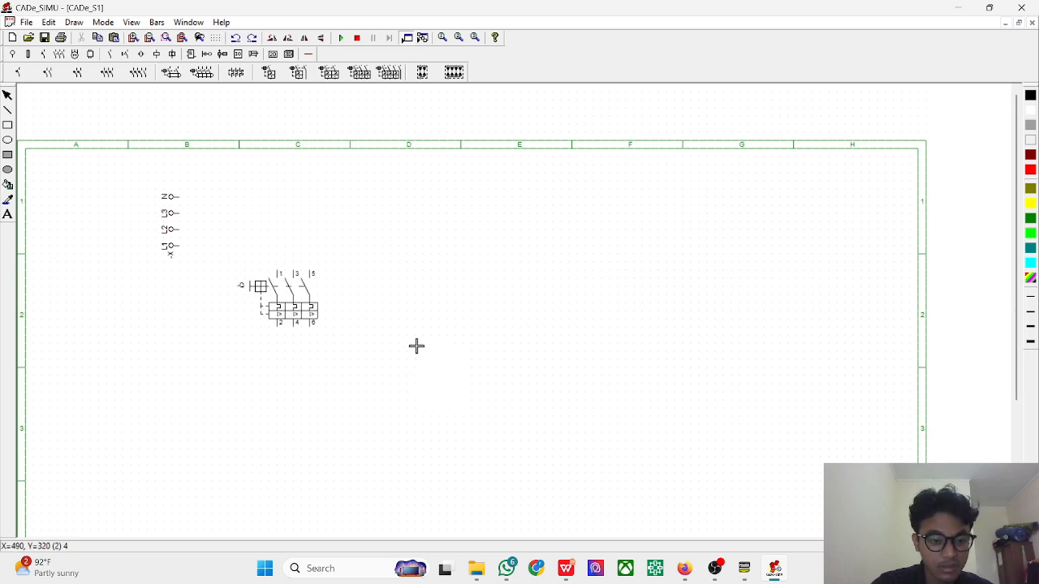
Place a three-pole KM power contactor below the circuit breaker, aligned with its terminals
click(60, 54)
click(60, 74)
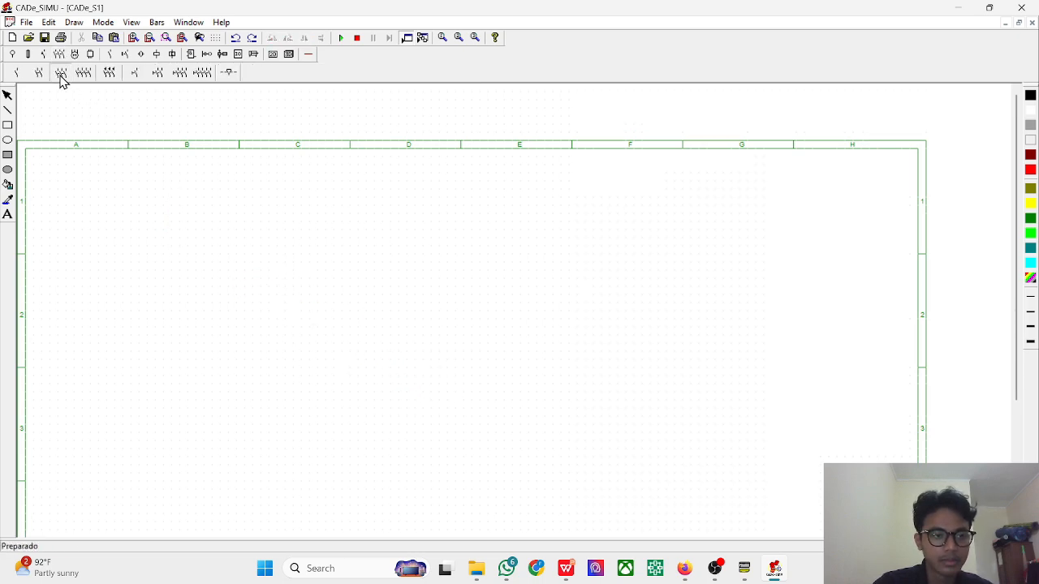
click(280, 365)
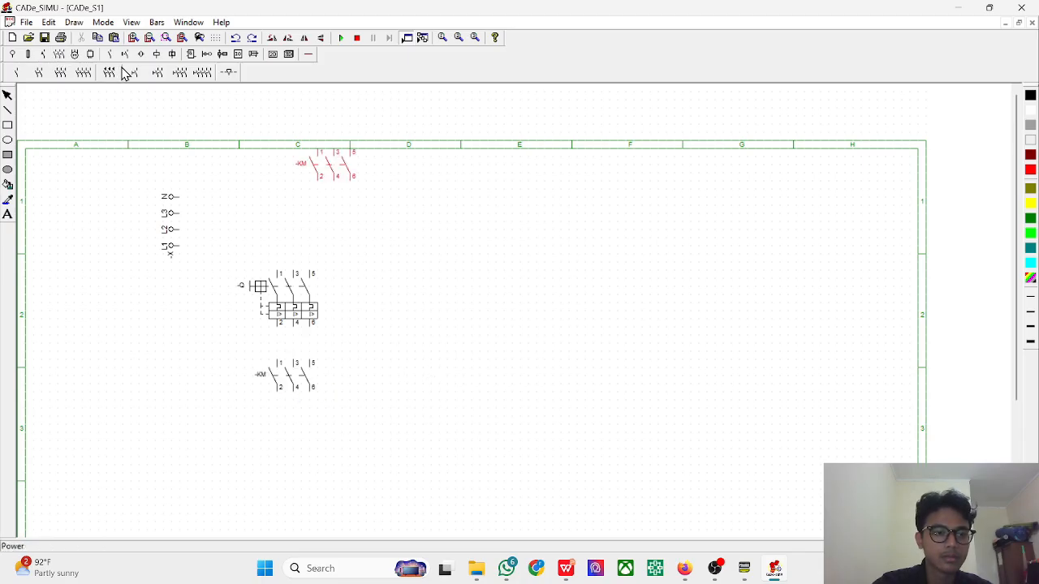
Place a three-pole thermal overload relay below the contactor and a three-phase motor with PE terminal beneath it, aligned with the poles above
click(74, 54)
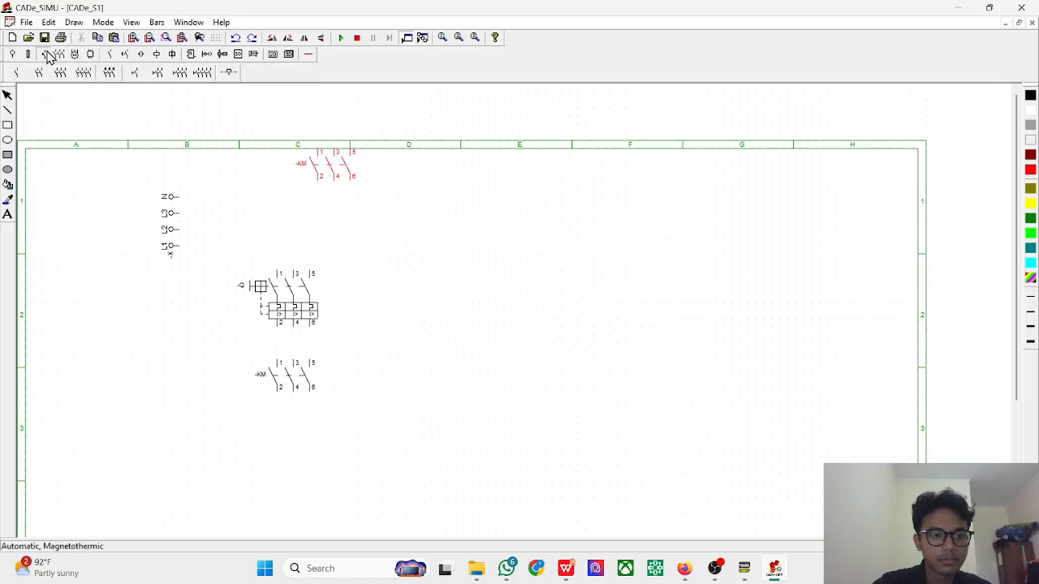
click(59, 55)
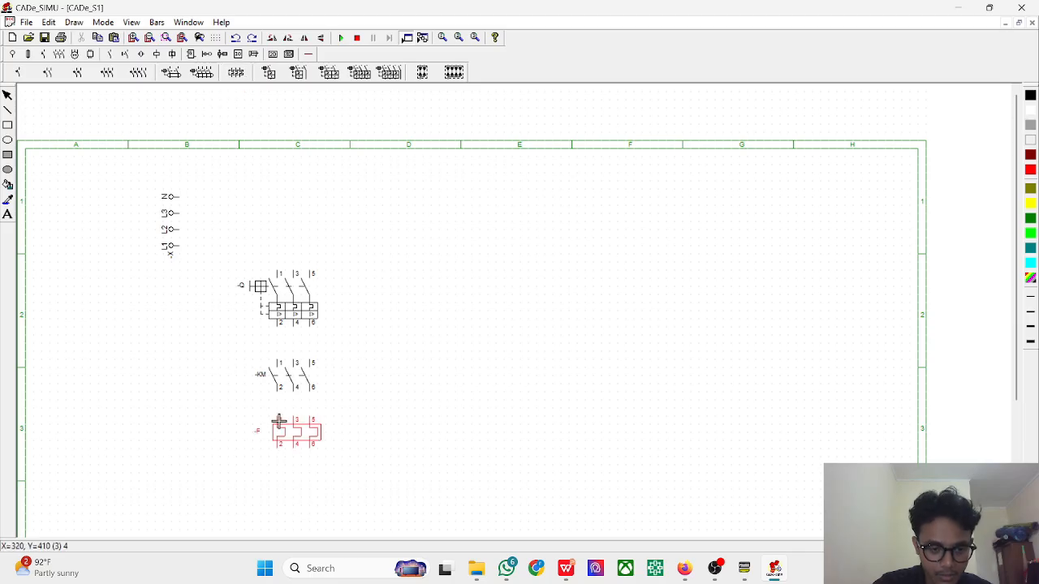
click(276, 421)
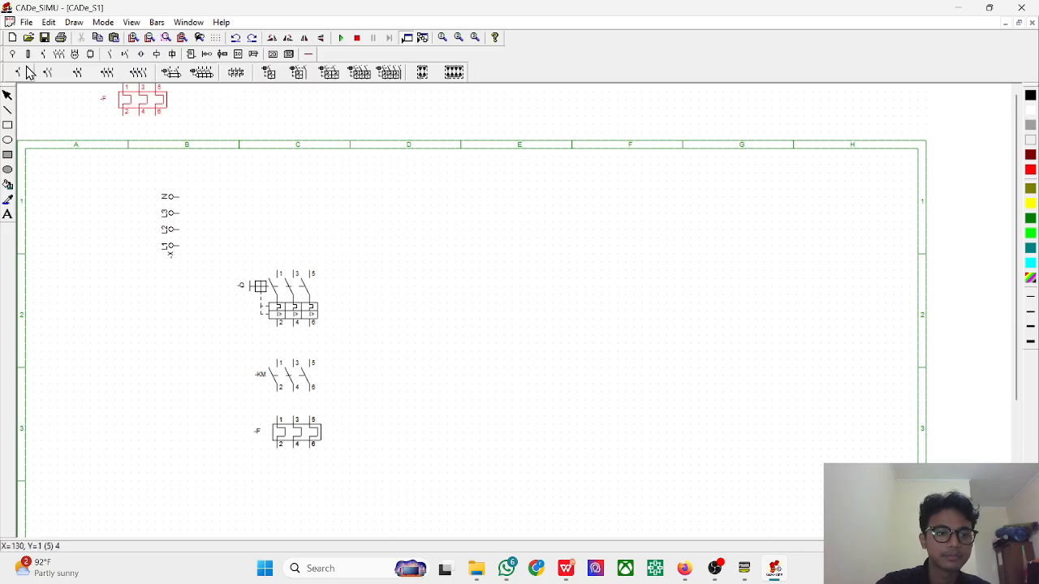
click(73, 56)
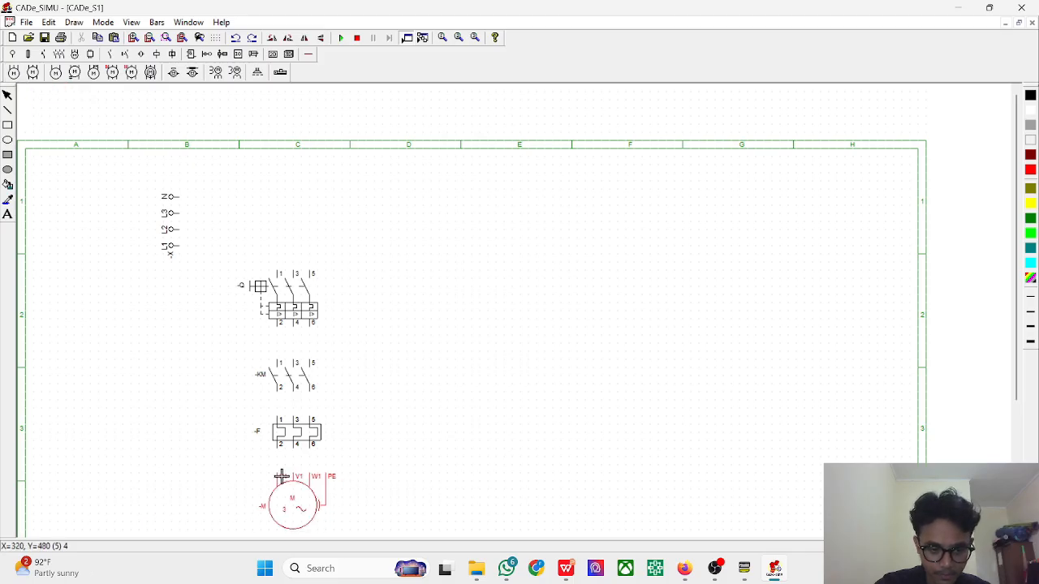
click(281, 475)
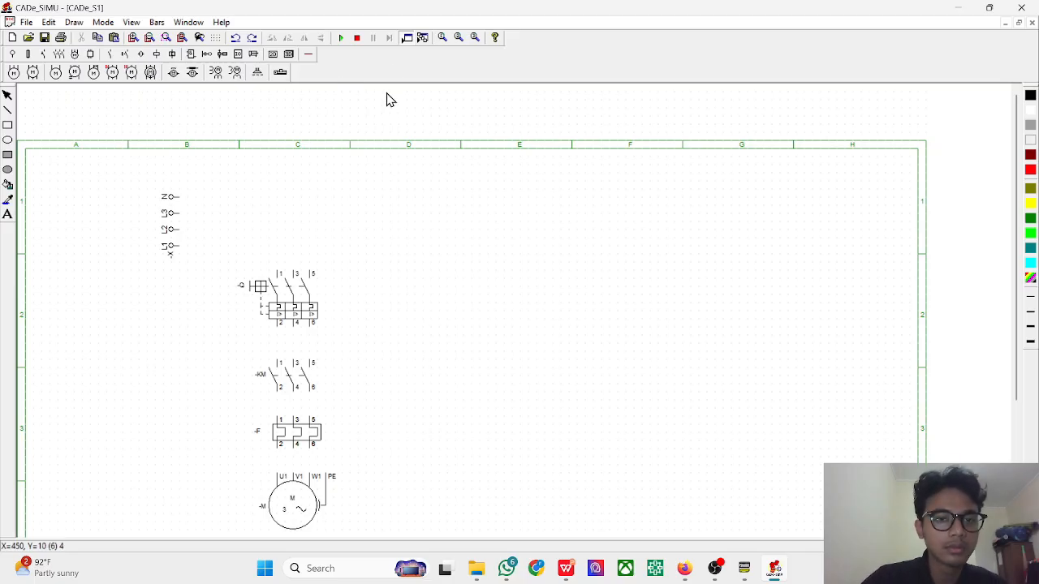
Wire L1 with phase wire through the first pole of the breaker, contactor and overload relay to motor terminal U1
click(308, 54)
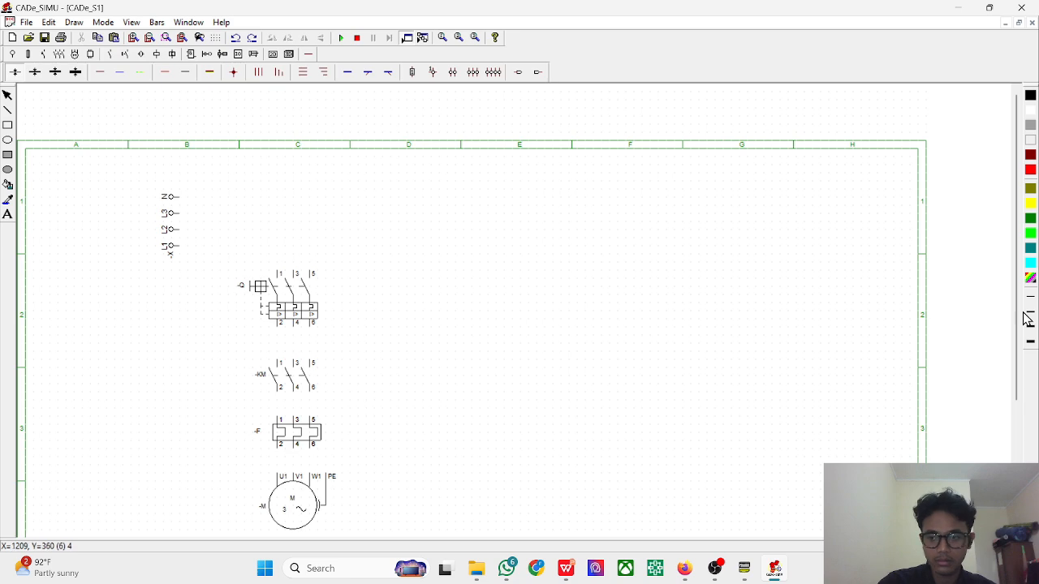
drag(1015, 289, 1015, 341)
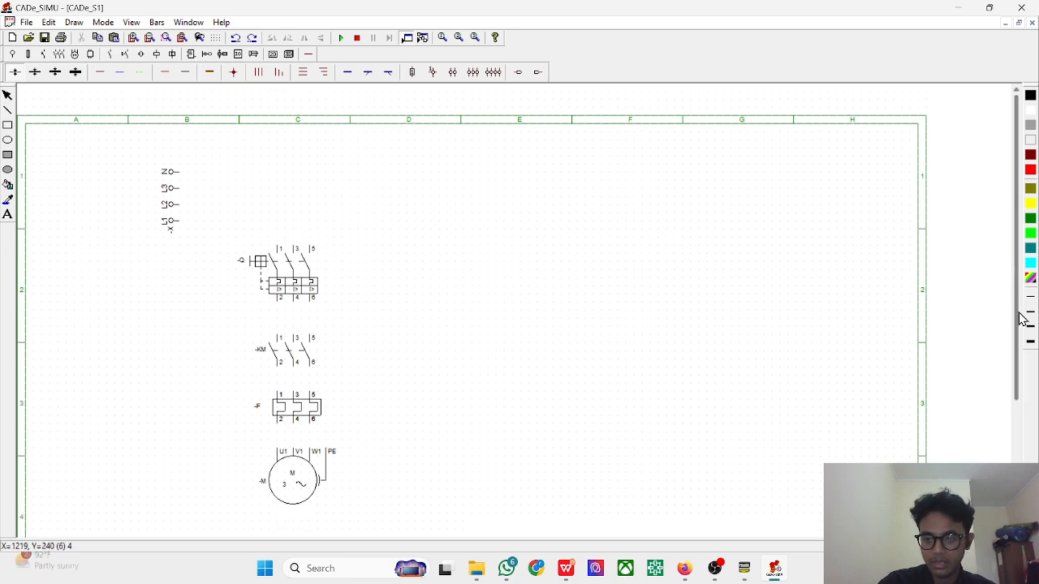
click(165, 80)
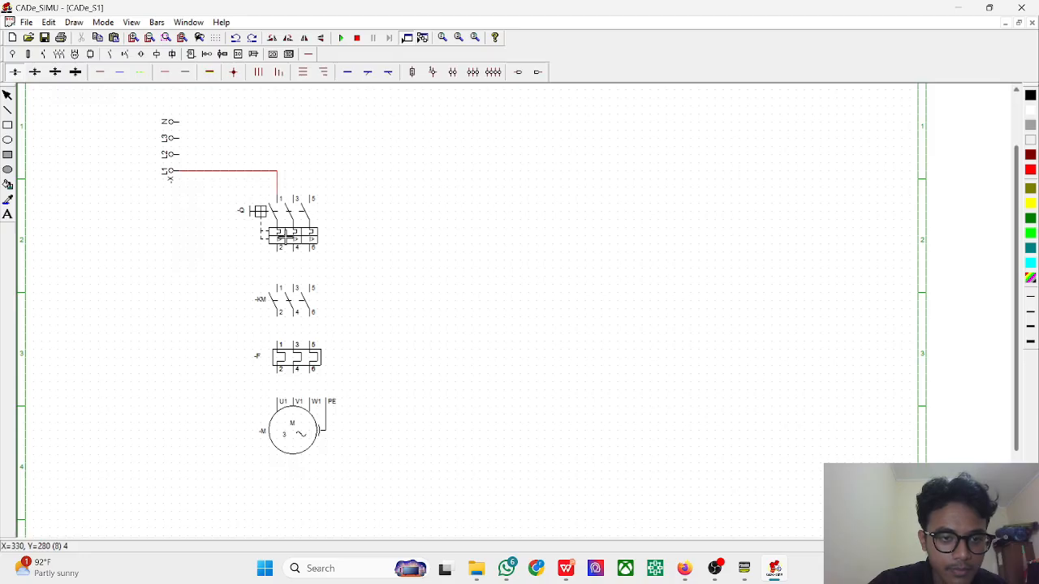
click(278, 252)
click(278, 316)
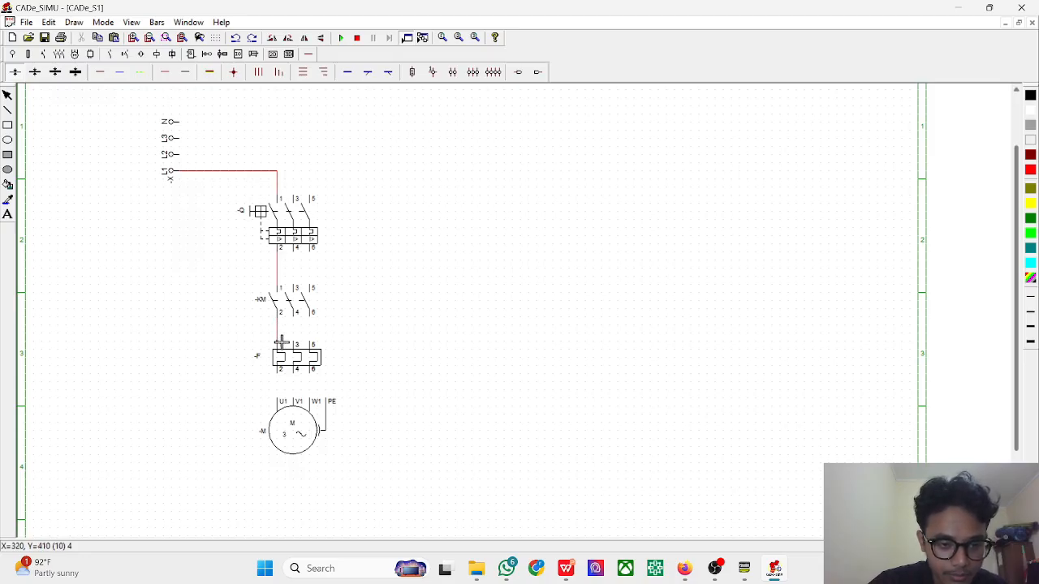
click(279, 345)
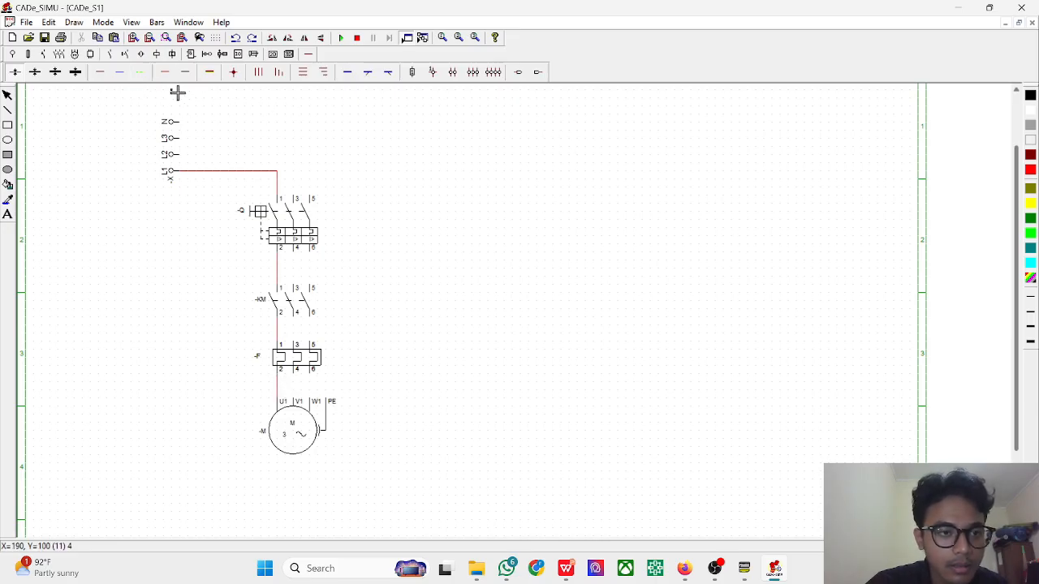
click(138, 74)
drag(260, 182, 285, 194)
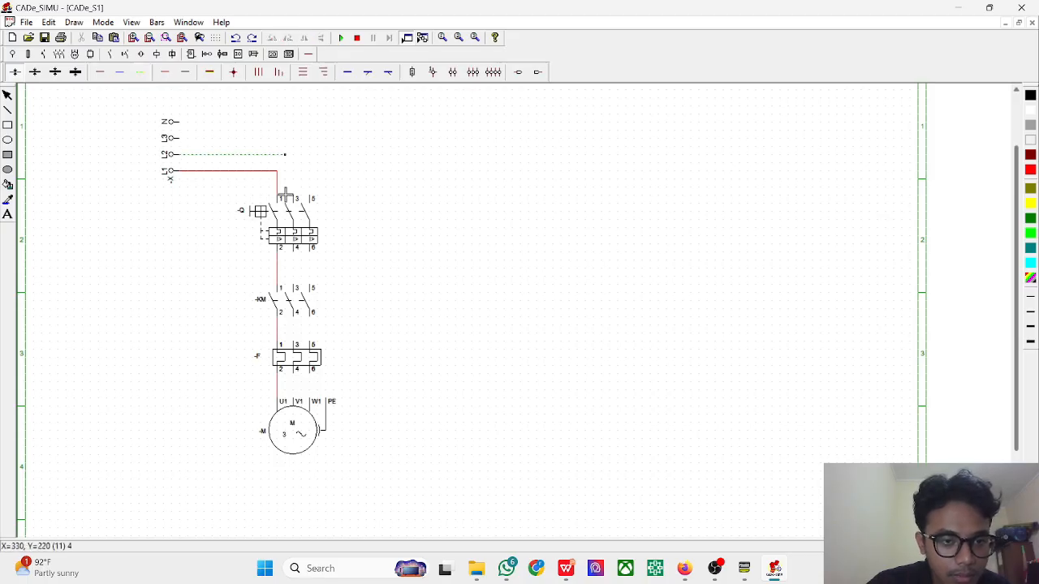
right_click(360, 153)
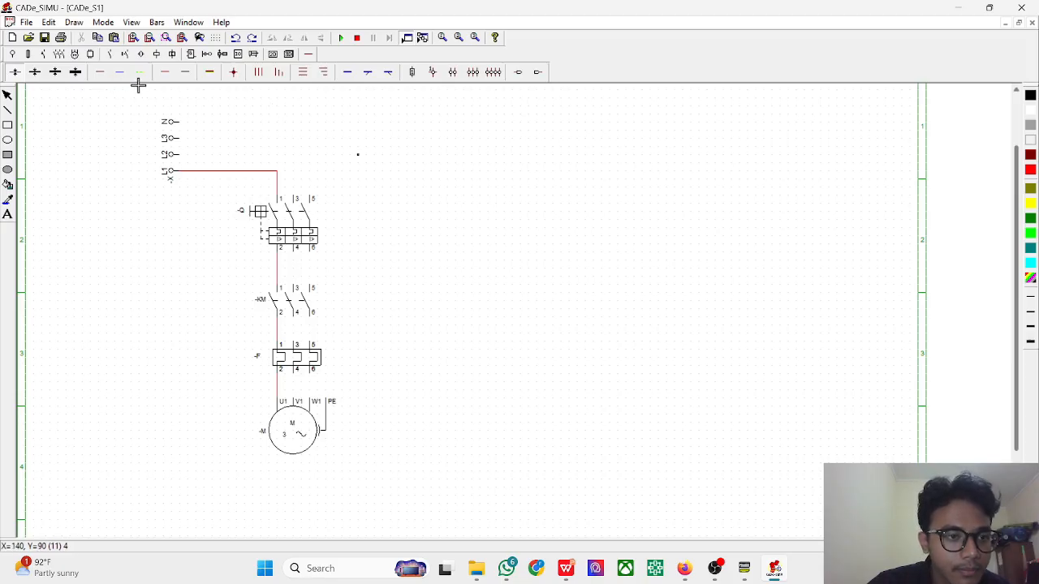
click(210, 73)
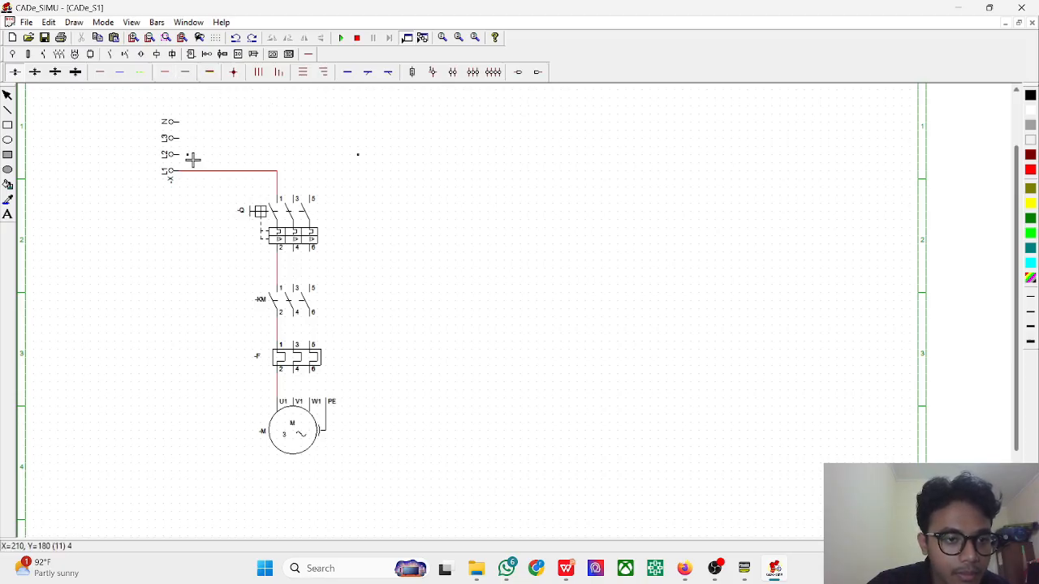
right_click(251, 182)
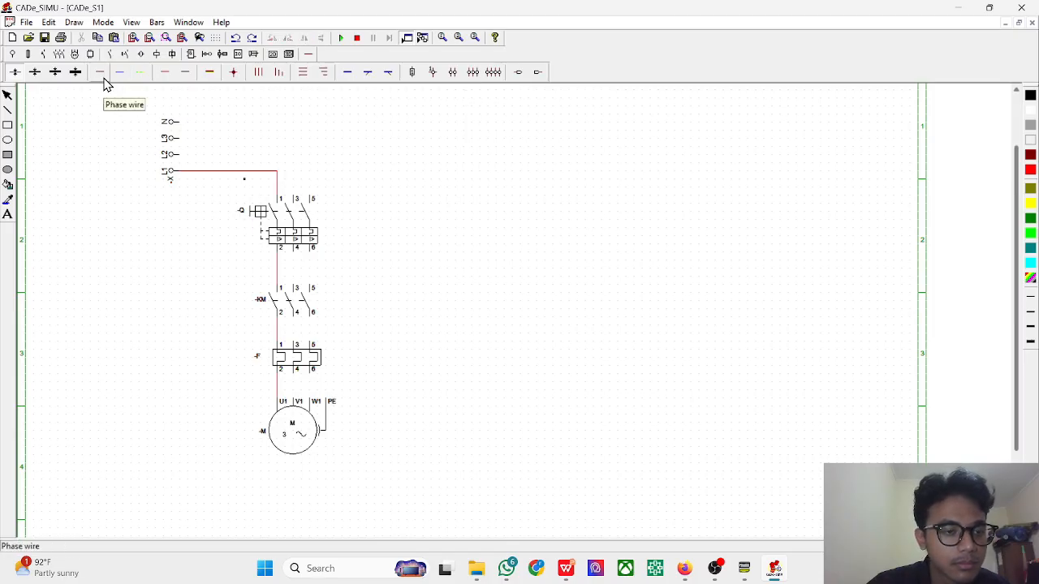
Connect supply terminal L2 to breaker terminal 3 with a phase wire
click(103, 78)
click(177, 154)
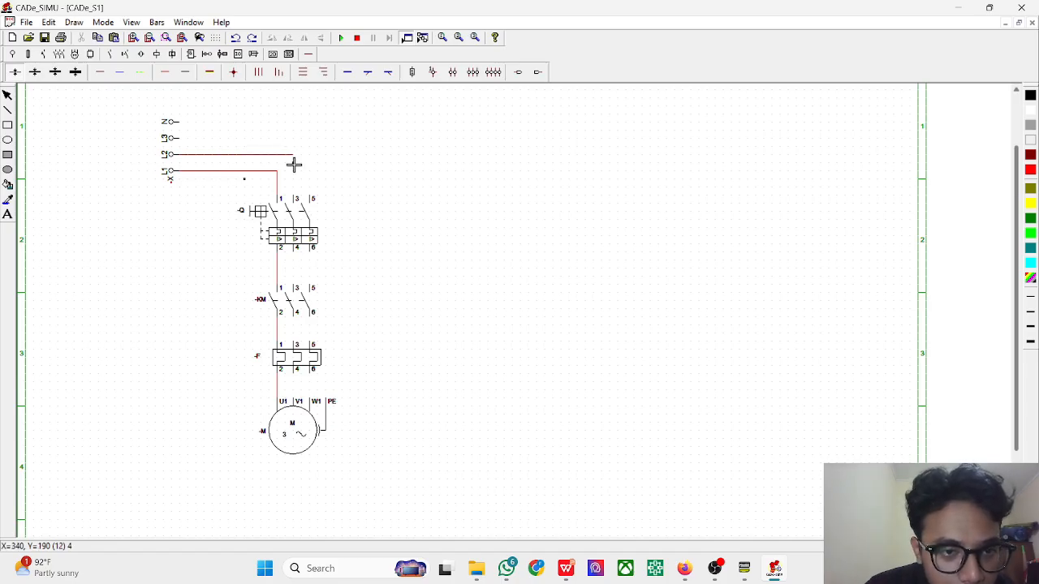
click(295, 200)
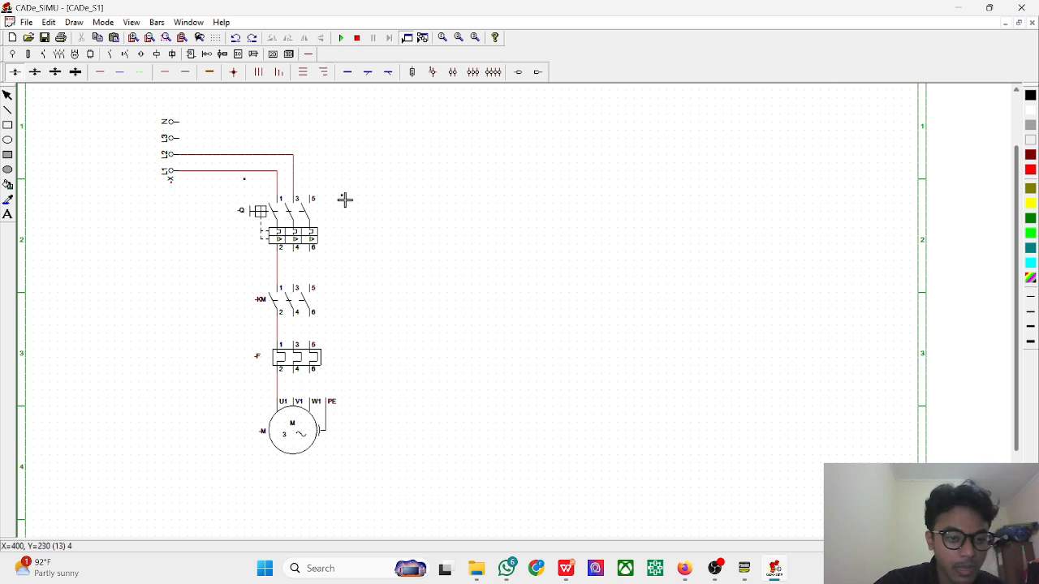
Undo the L2 wire, and wire L3 in black through the third pole of the breaker, contactor and overload relay to motor terminal W1
key(ctrl+z)
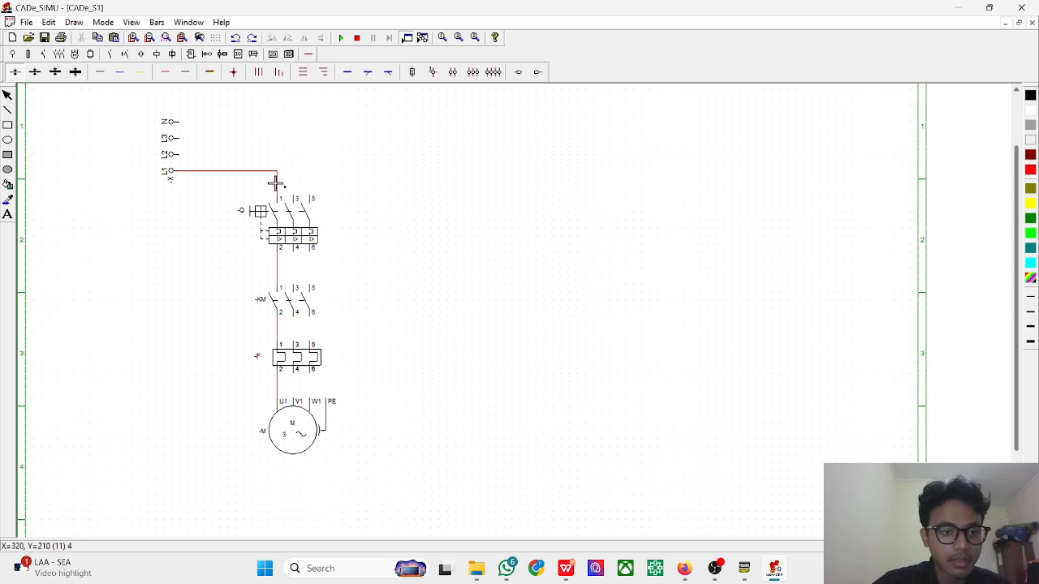
click(167, 79)
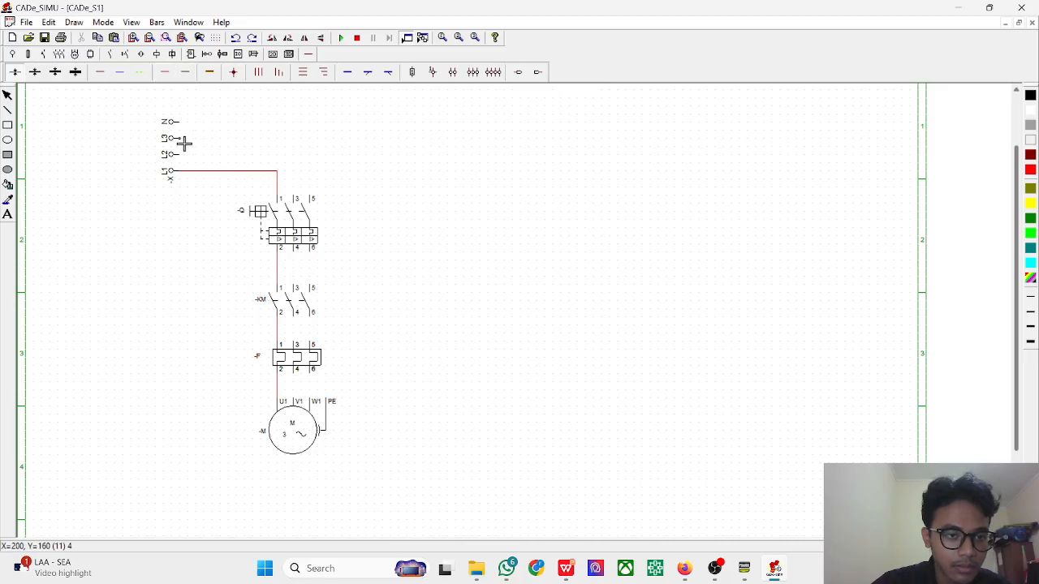
drag(185, 143, 307, 151)
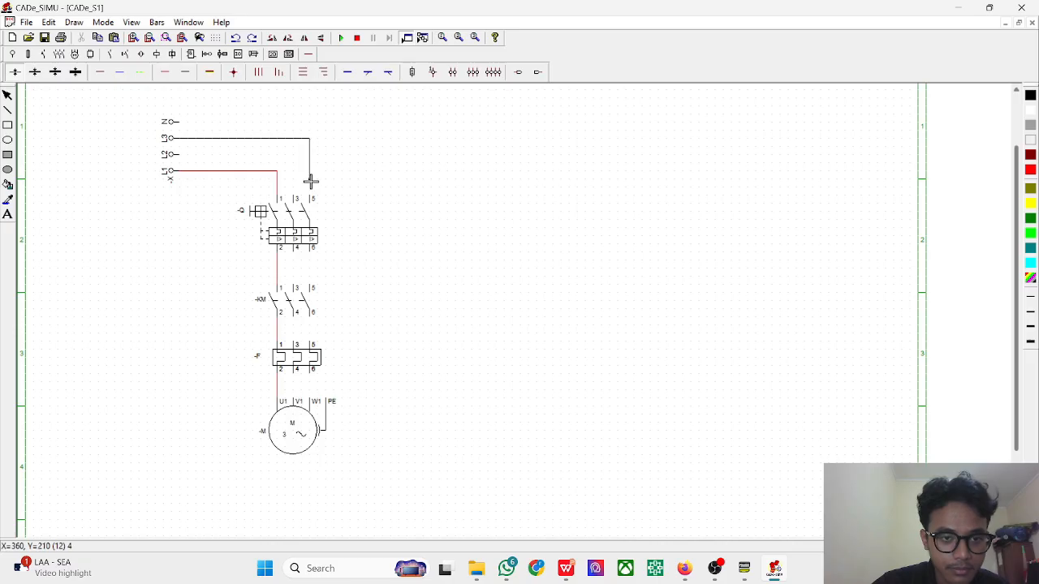
drag(313, 254, 317, 399)
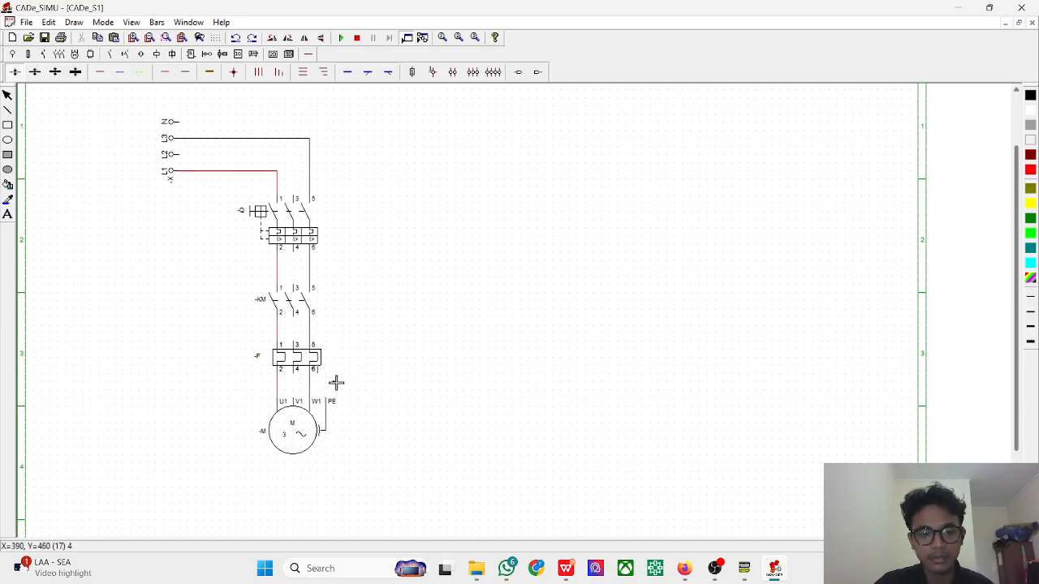
key(ctrl+z)
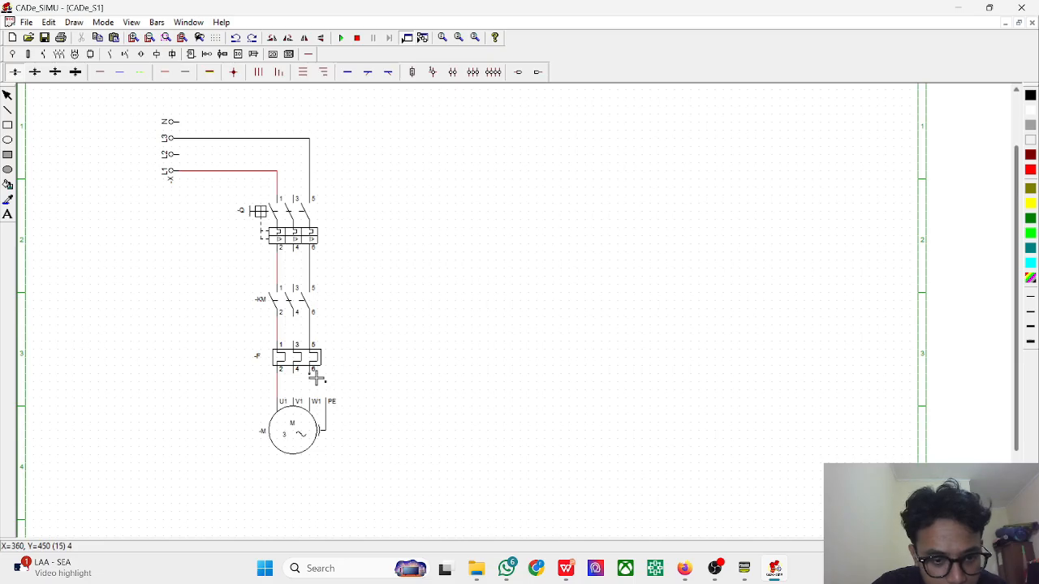
drag(316, 374, 316, 395)
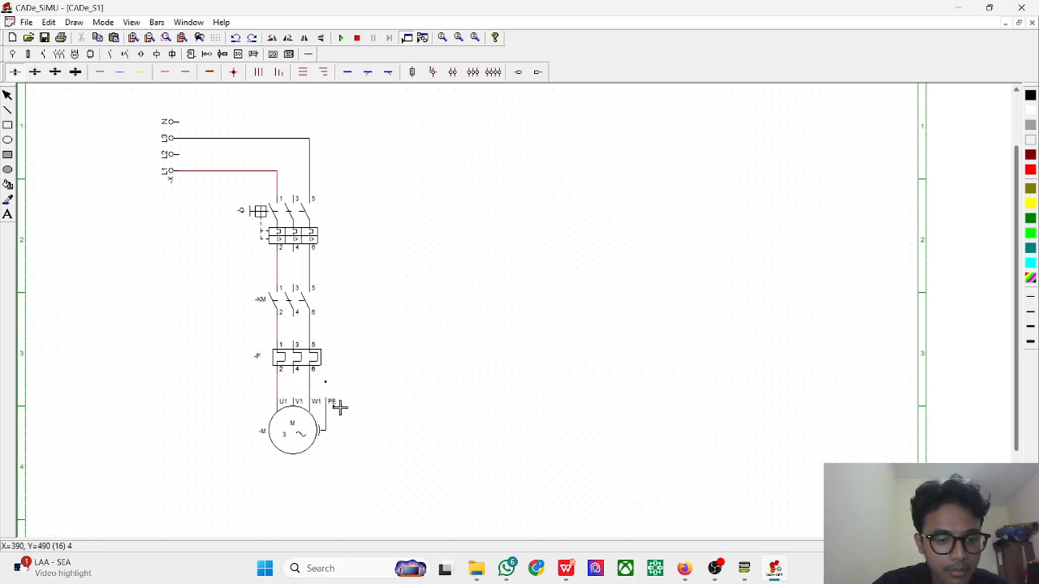
click(201, 298)
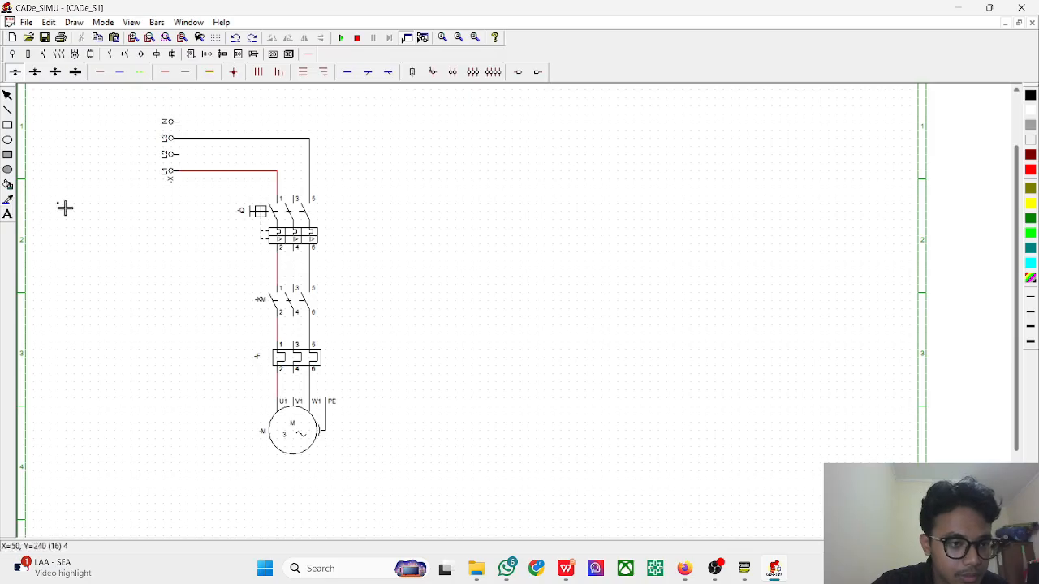
click(8, 186)
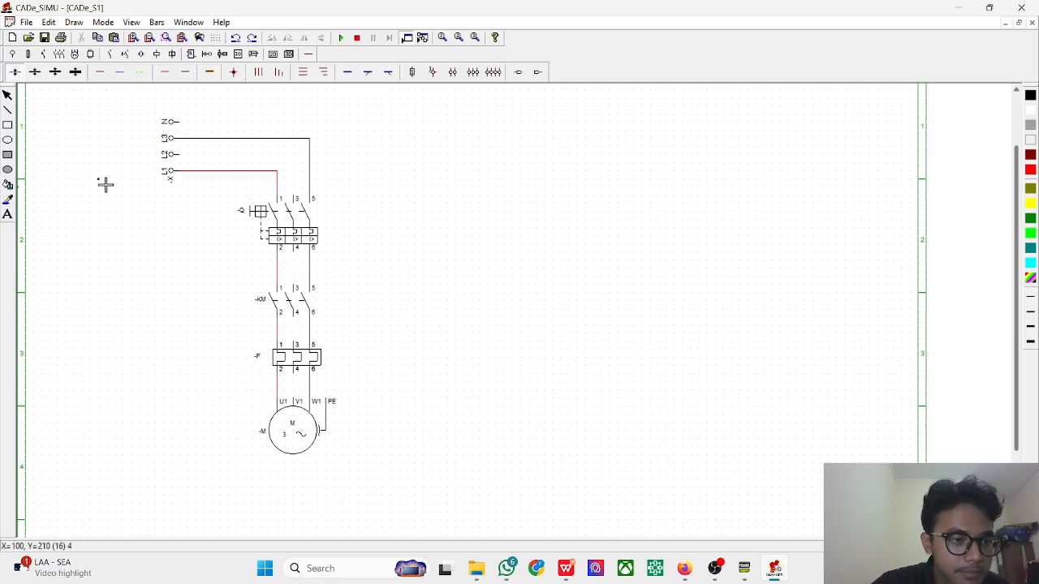
click(187, 73)
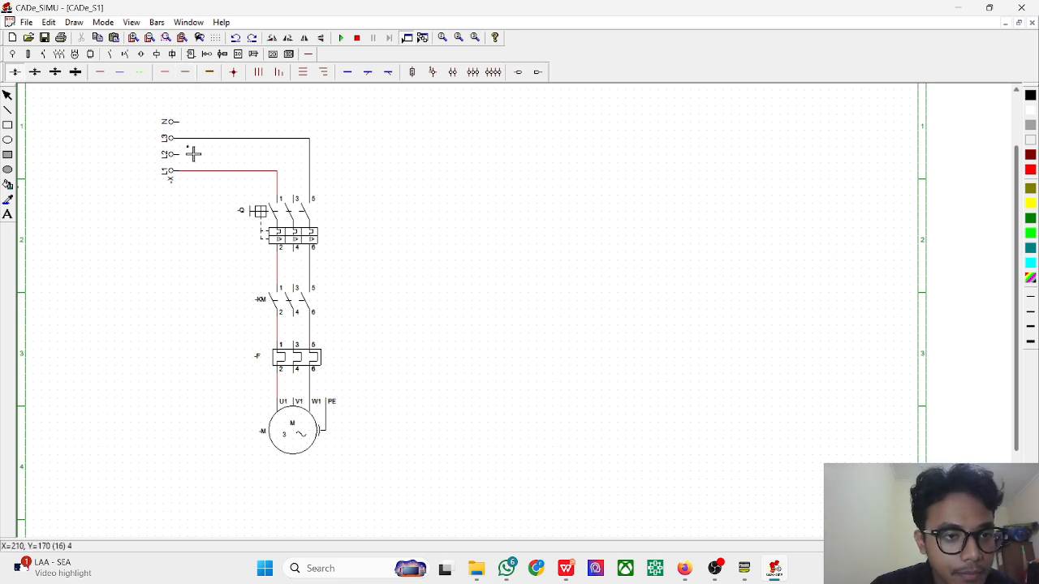
click(186, 155)
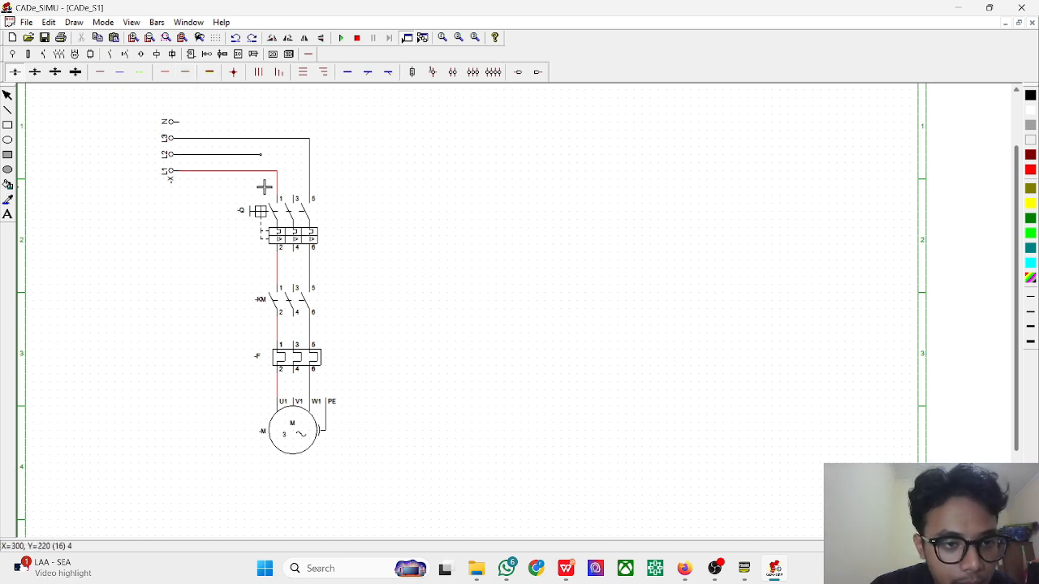
right_click(214, 198)
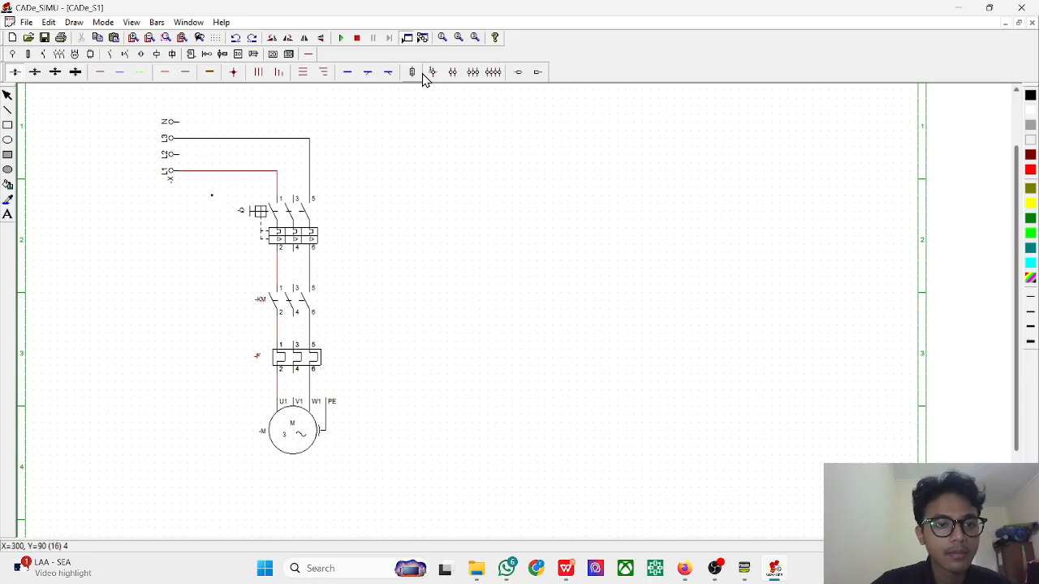
click(140, 72)
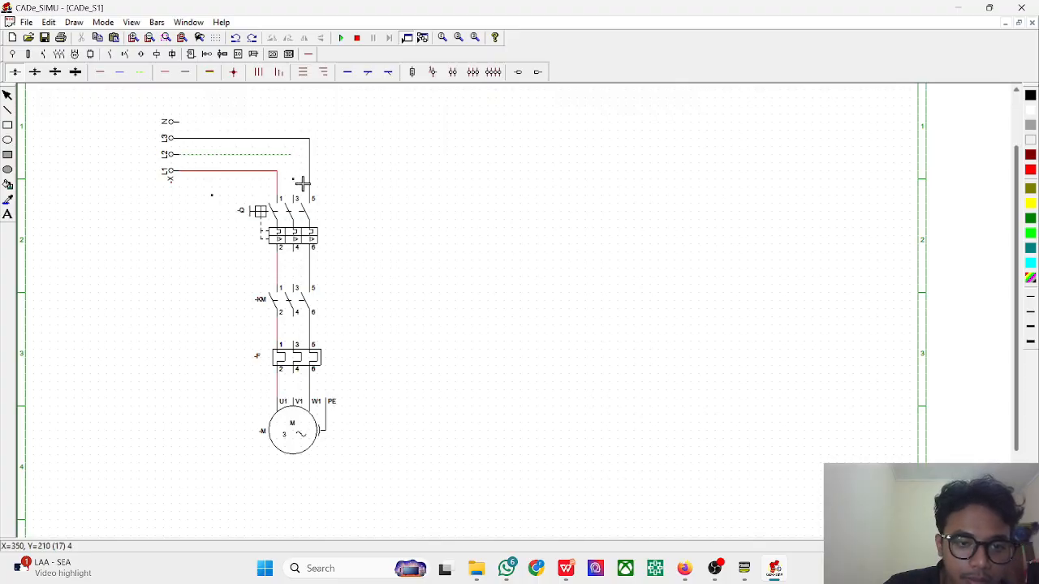
right_click(522, 195)
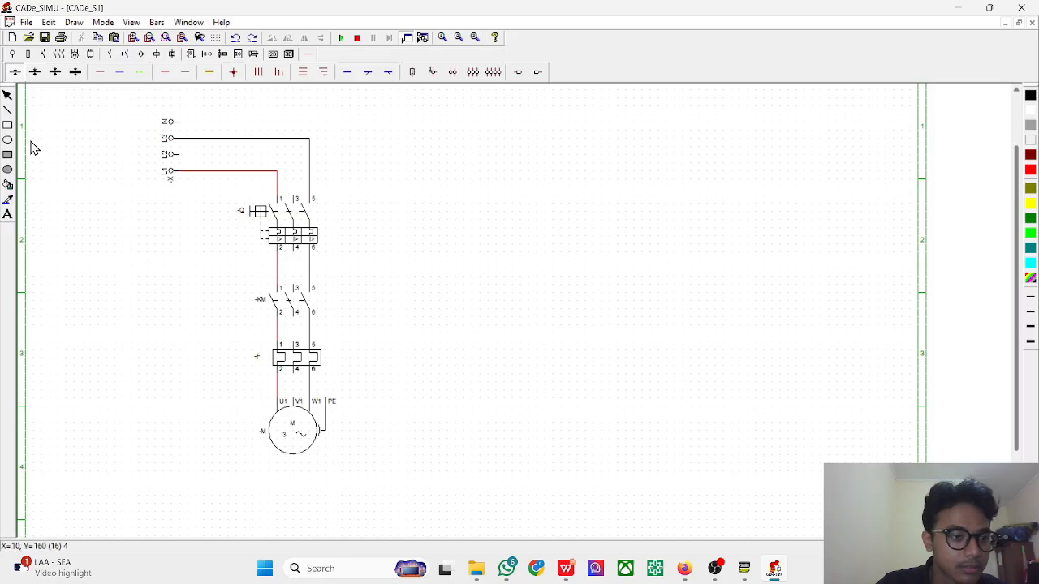
click(8, 199)
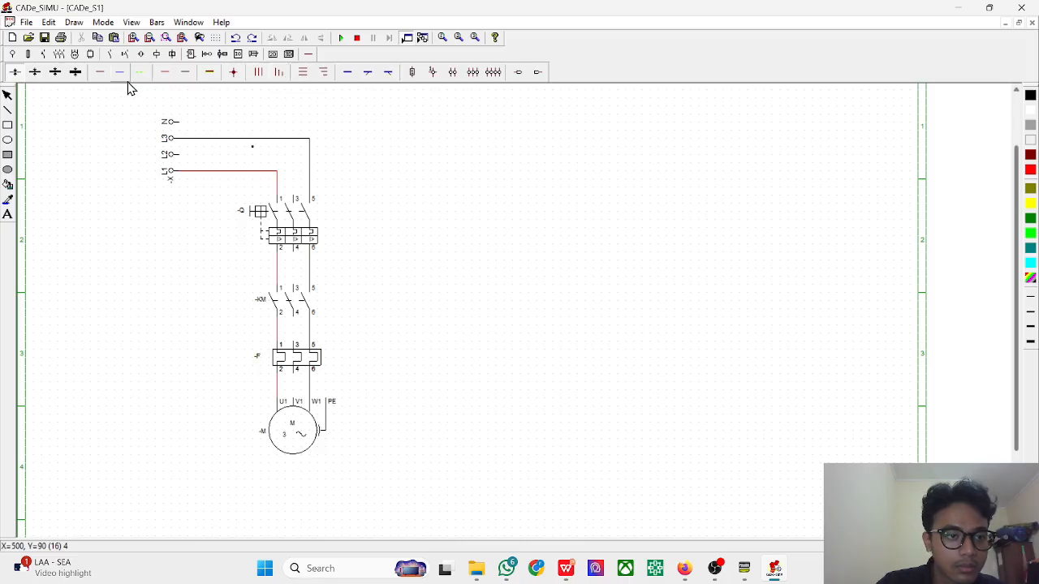
Wire L2 with phase wire through the second pole of the breaker, contactor and overload relay to motor terminal V1
click(101, 80)
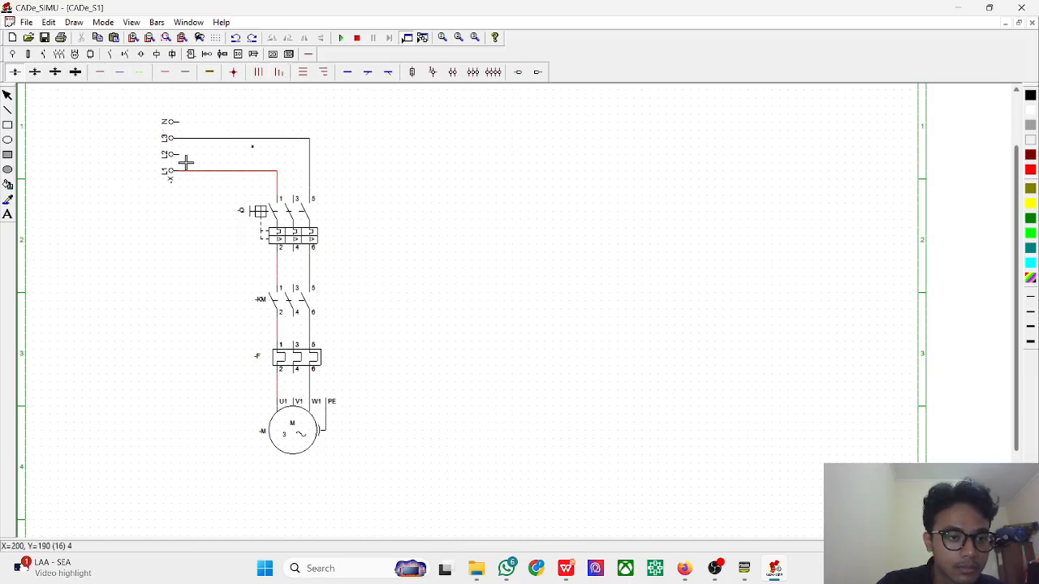
drag(186, 162, 293, 161)
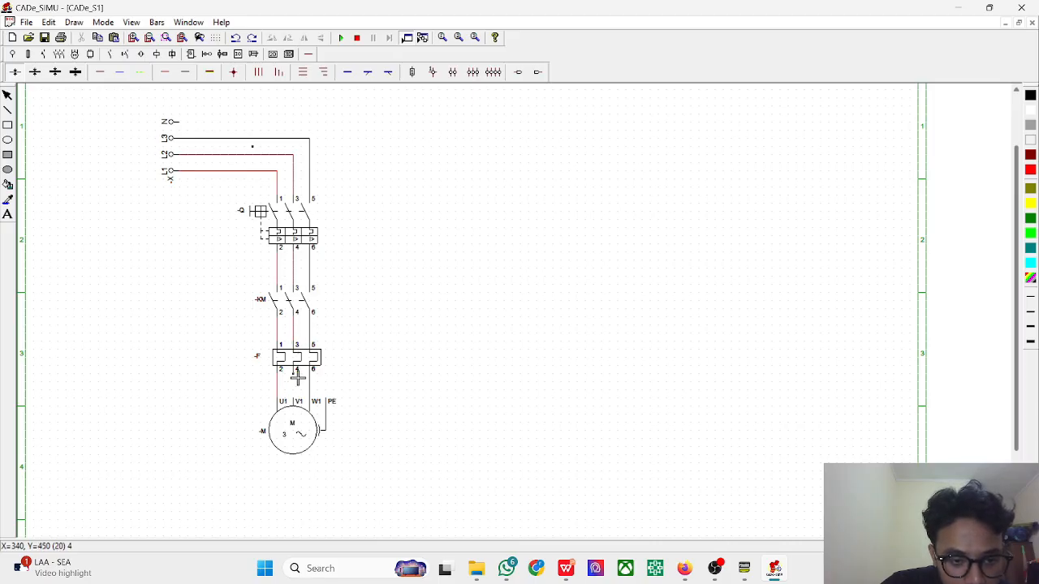
scroll(261, 244, up, 2)
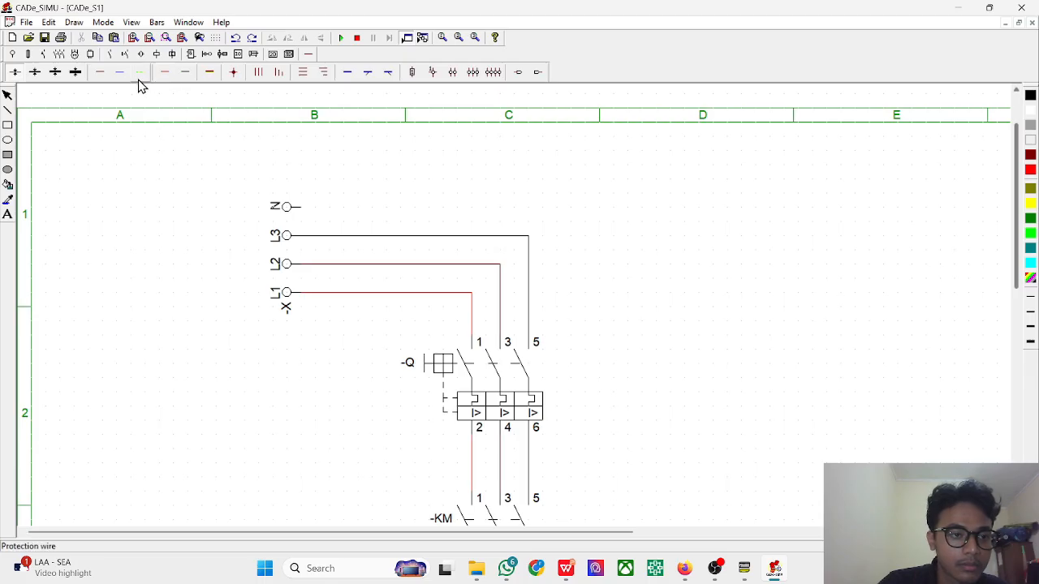
scroll(551, 354, down, 1)
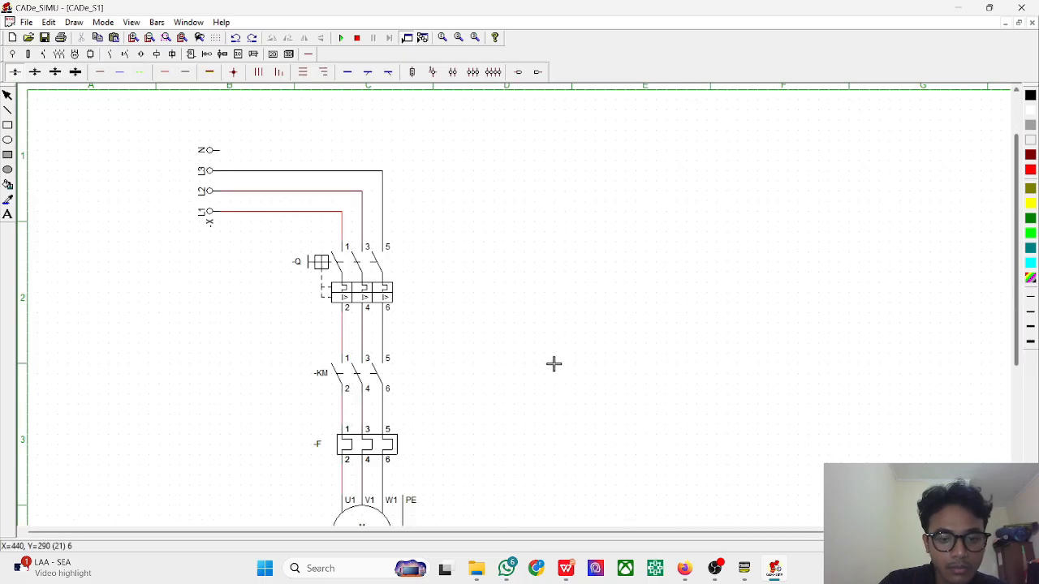
scroll(428, 346, down, 1)
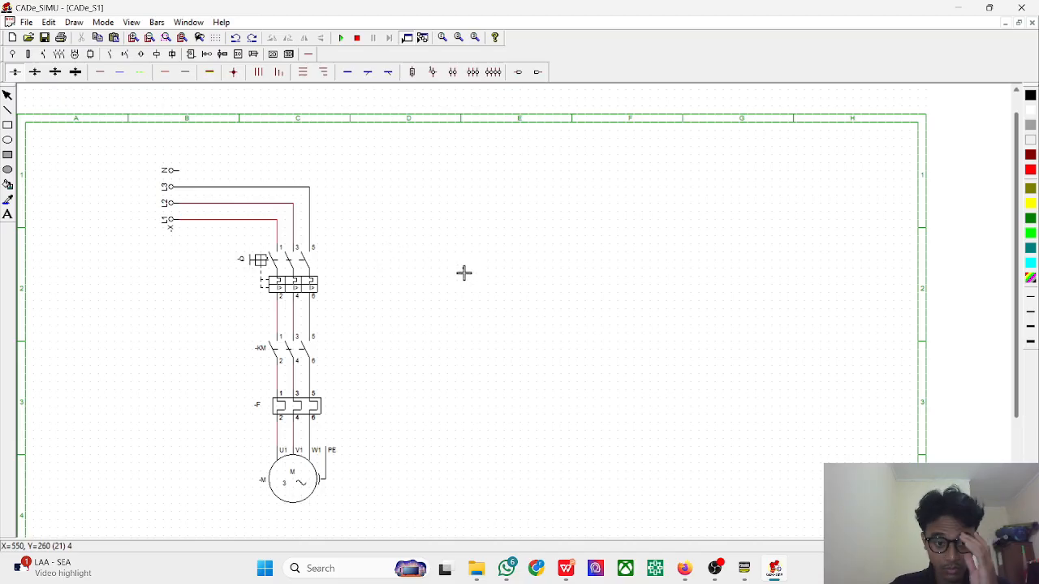
Place a single-pole magnetothermic circuit breaker beside the power circuit, roughly level with the three-pole breaker
click(58, 54)
click(74, 54)
click(74, 54)
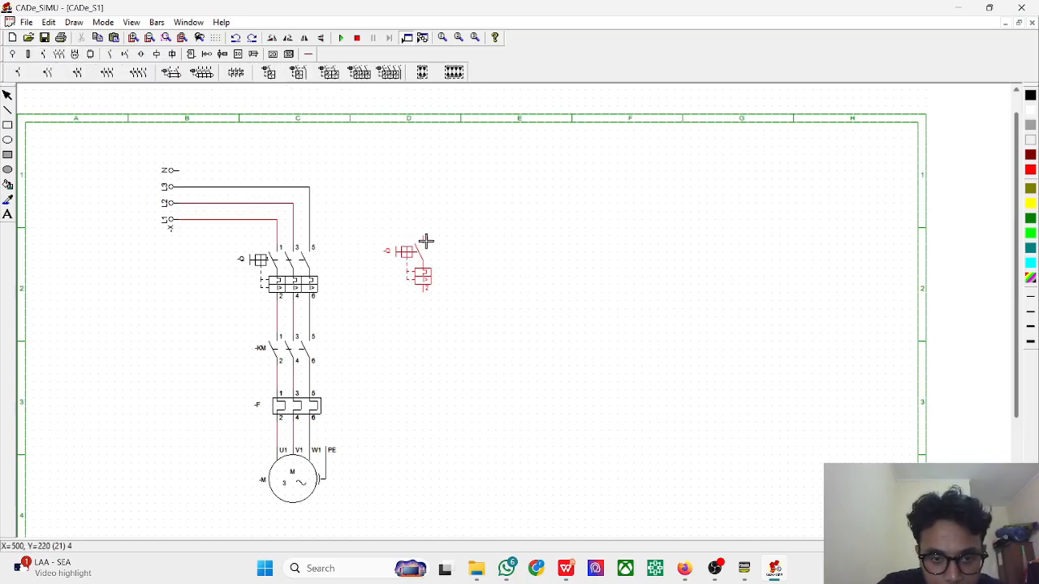
click(484, 235)
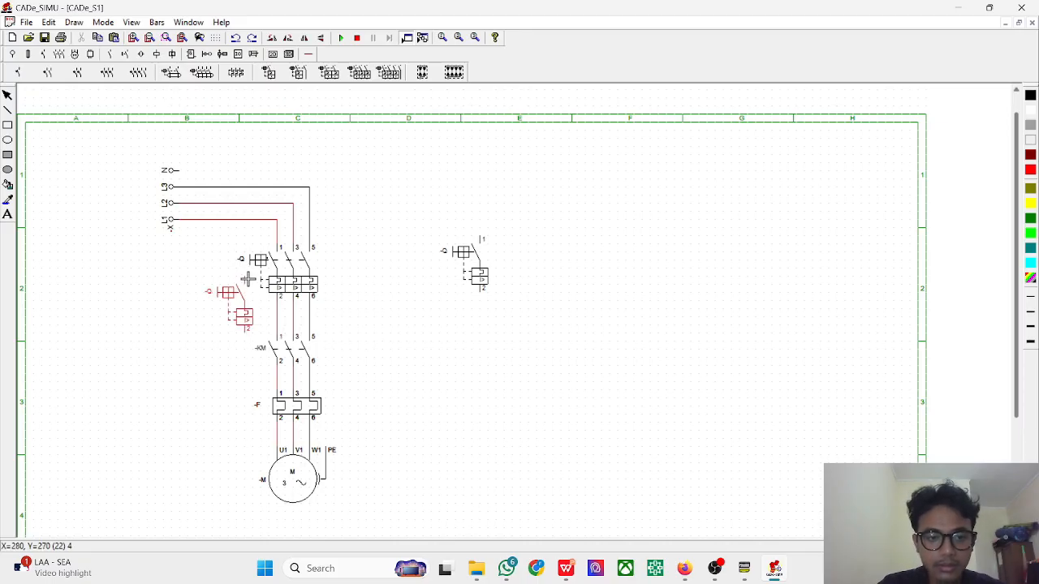
right_click(228, 225)
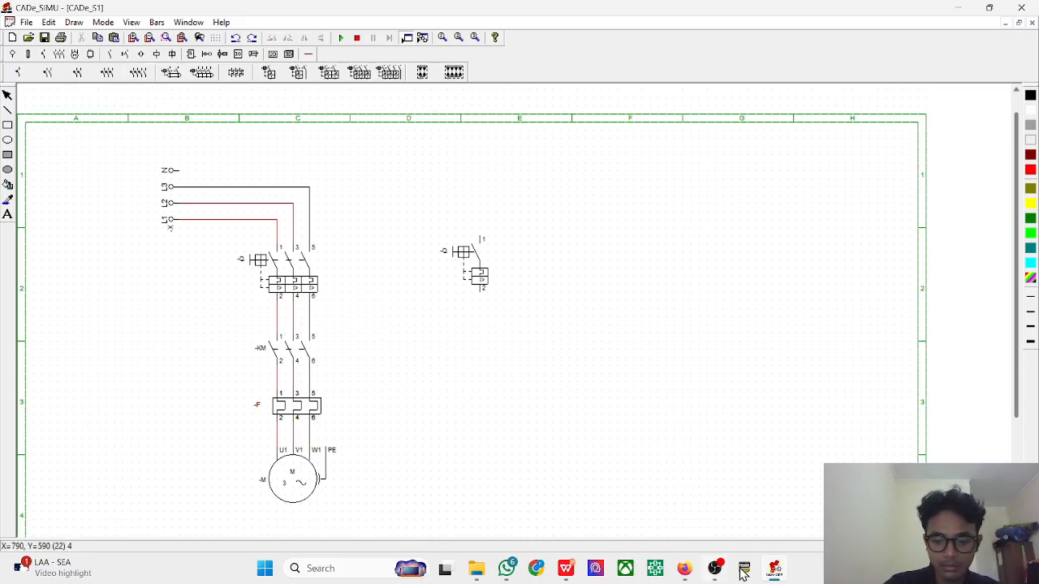
Check the control circuit in the browser presentation's DOL diagram, return to CADe_SIMU and place an NC mushroom button below the single-pole breaker
mouse_move(684, 570)
mouse_move(681, 520)
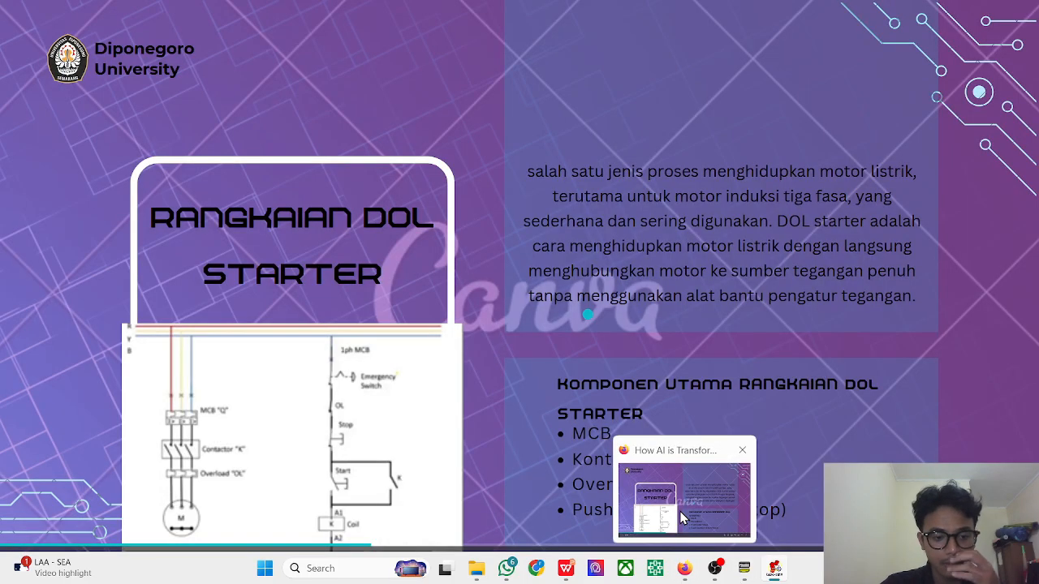
click(672, 514)
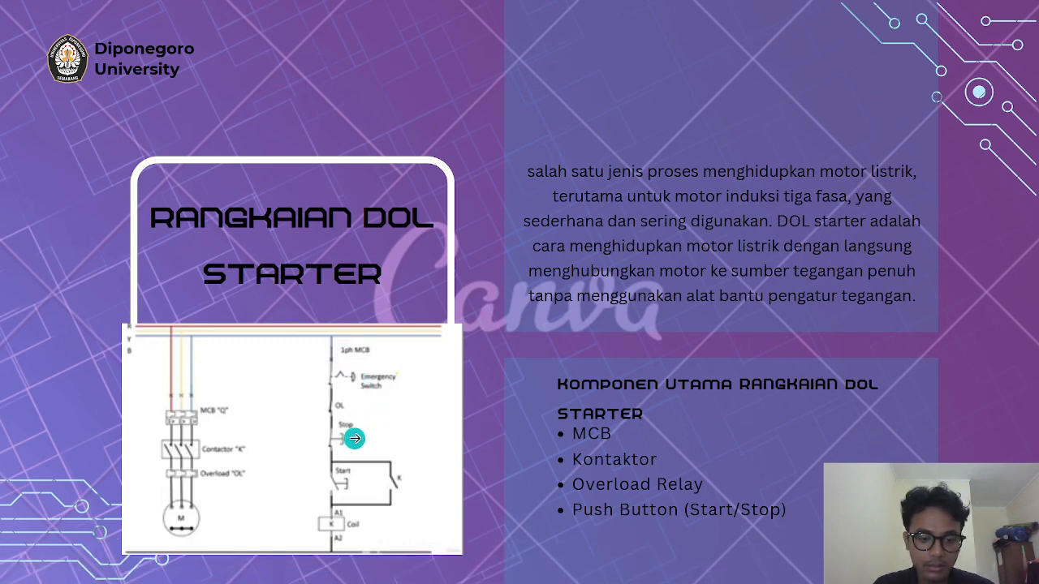
mouse_move(344, 546)
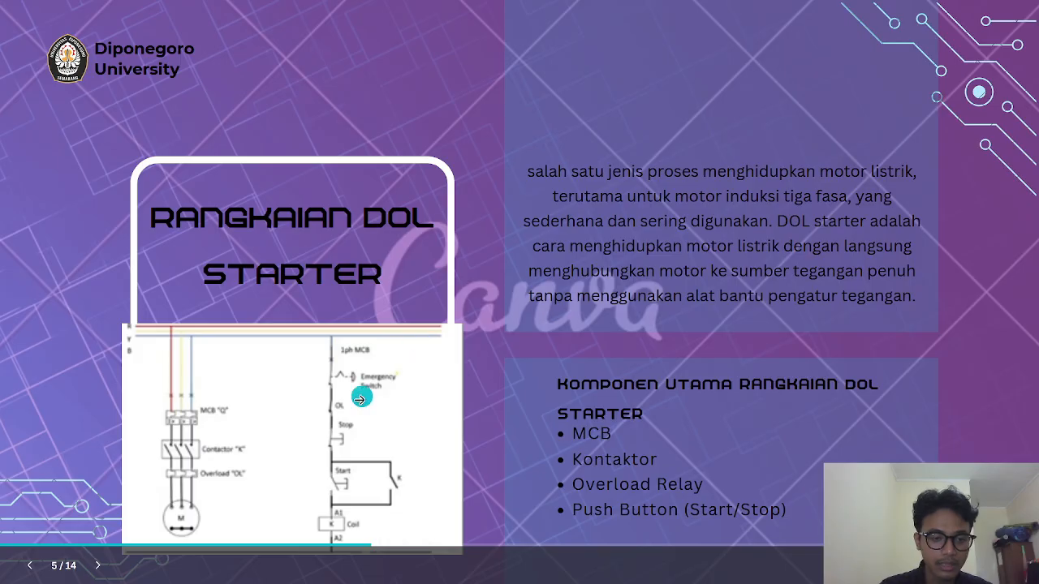
key(alt+Tab)
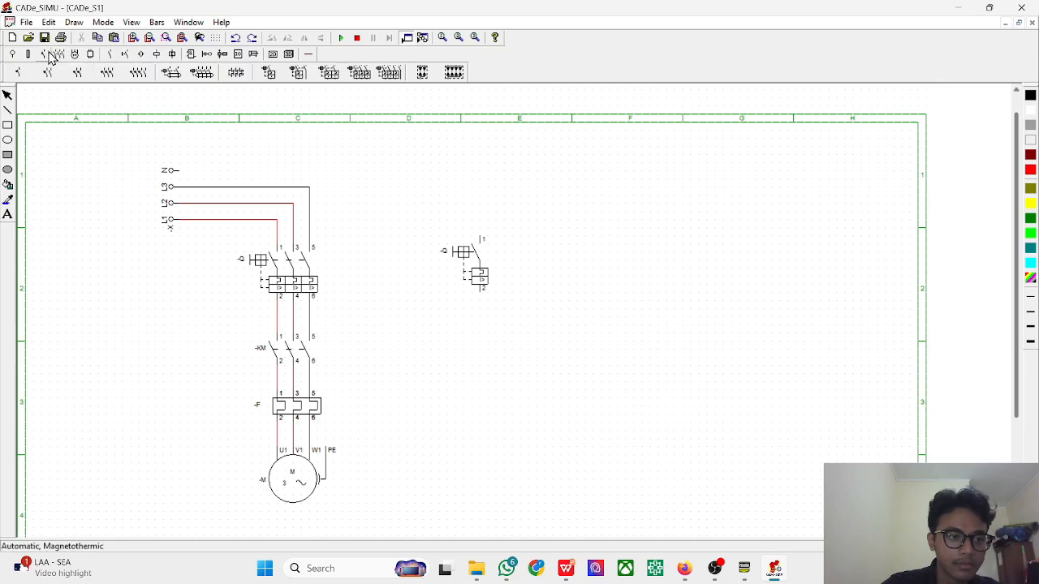
click(75, 54)
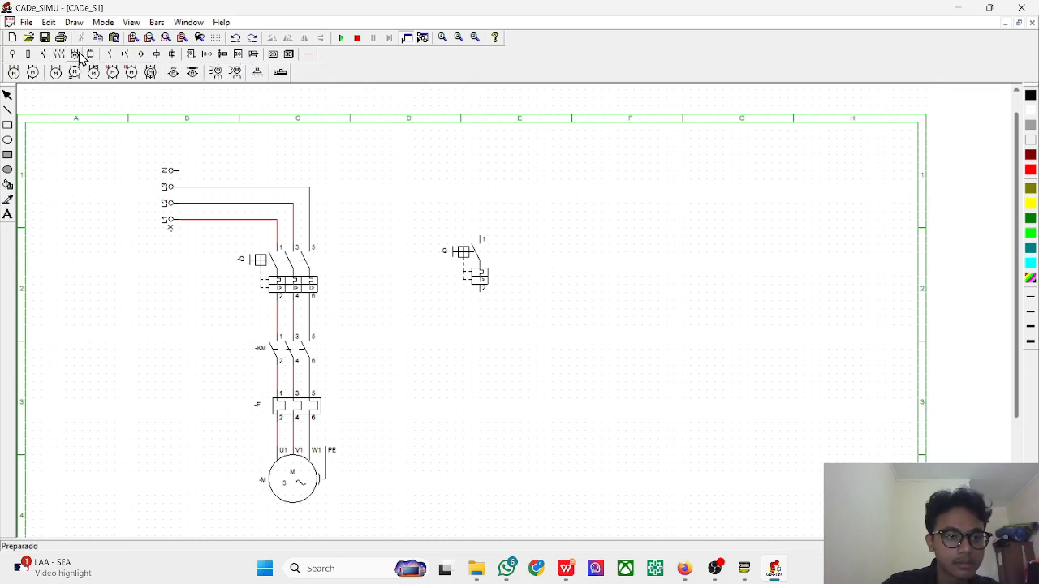
click(58, 53)
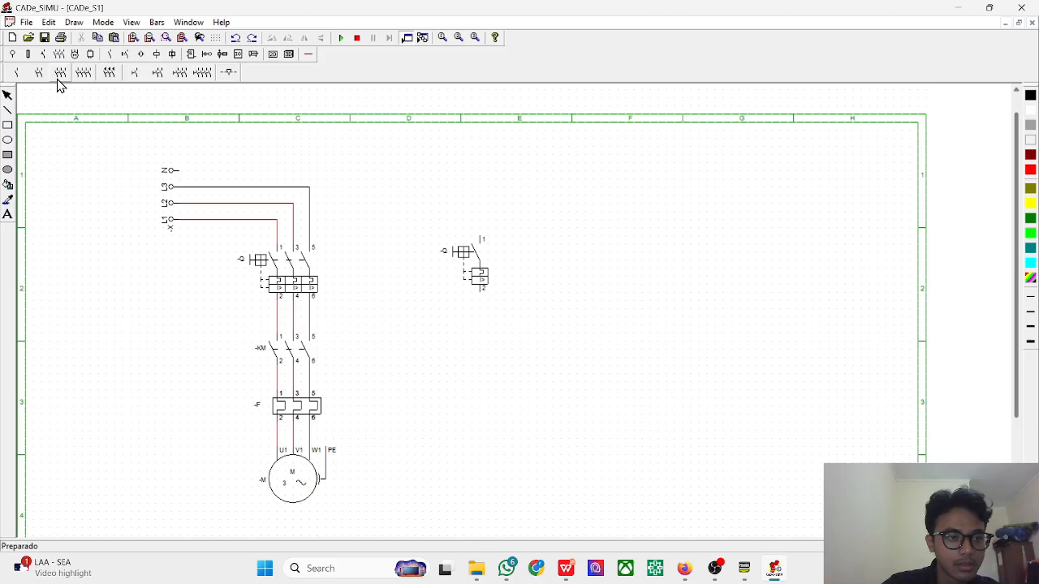
click(132, 54)
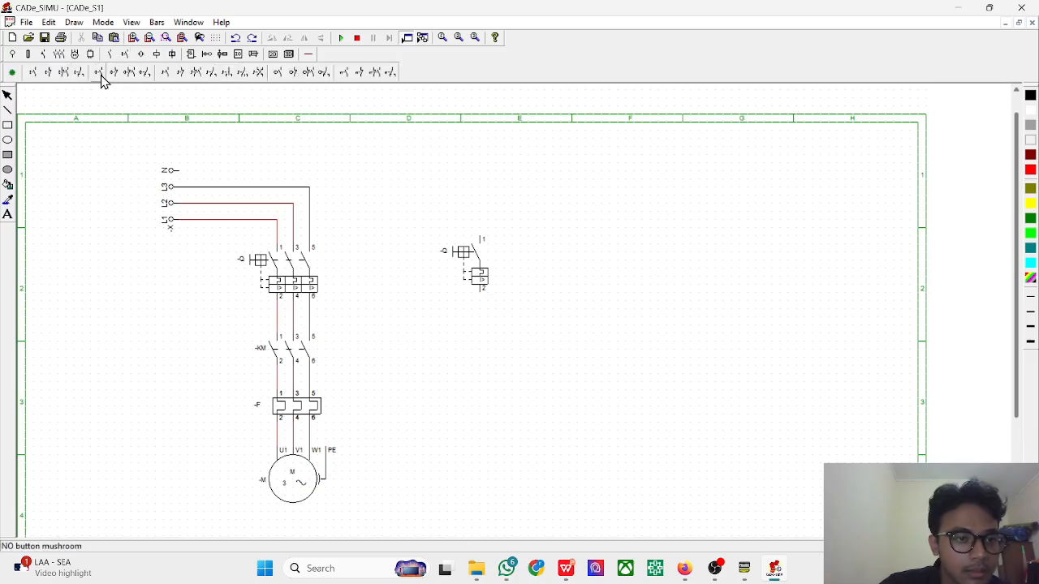
click(115, 72)
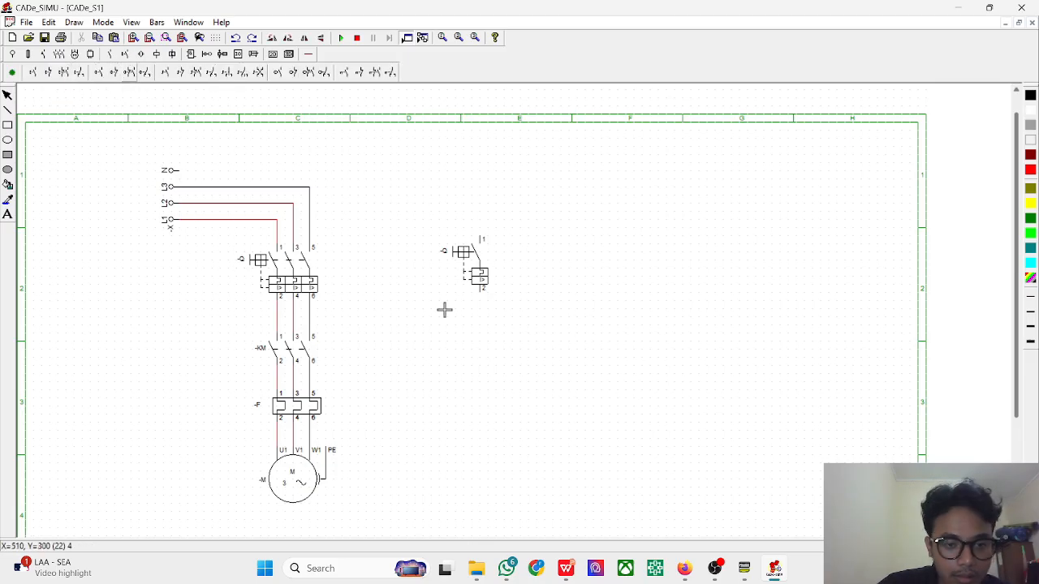
click(486, 306)
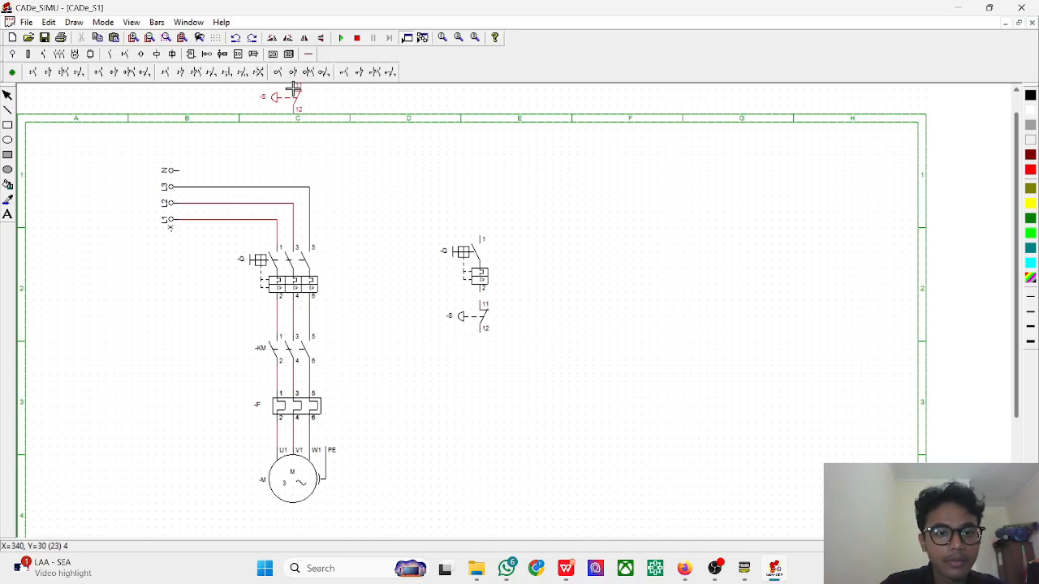
Place a normally closed thermal overload contact with terminals 95-96 directly below the mushroom button, aligned with its terminals
click(359, 72)
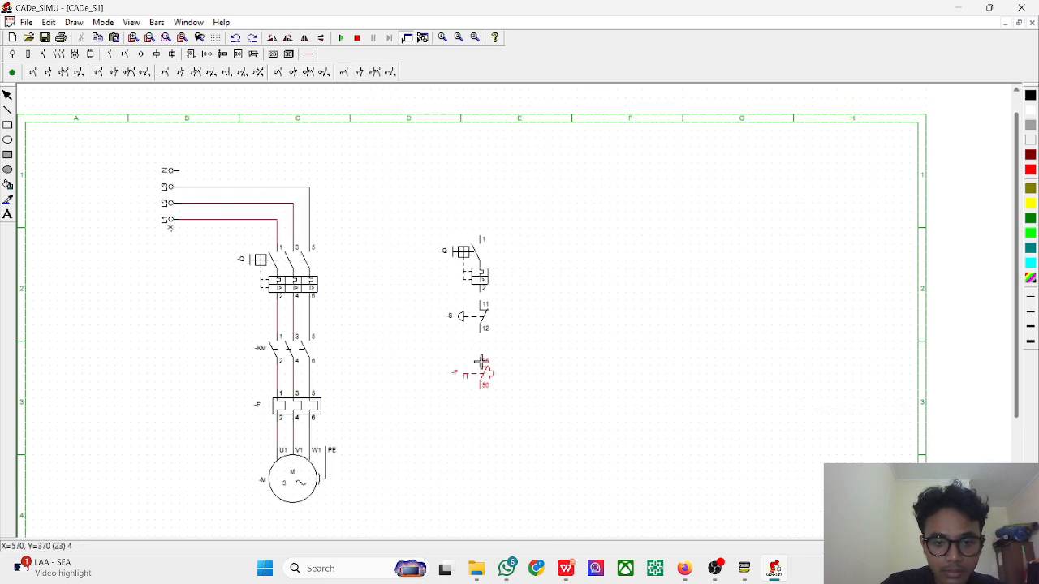
key(Escape)
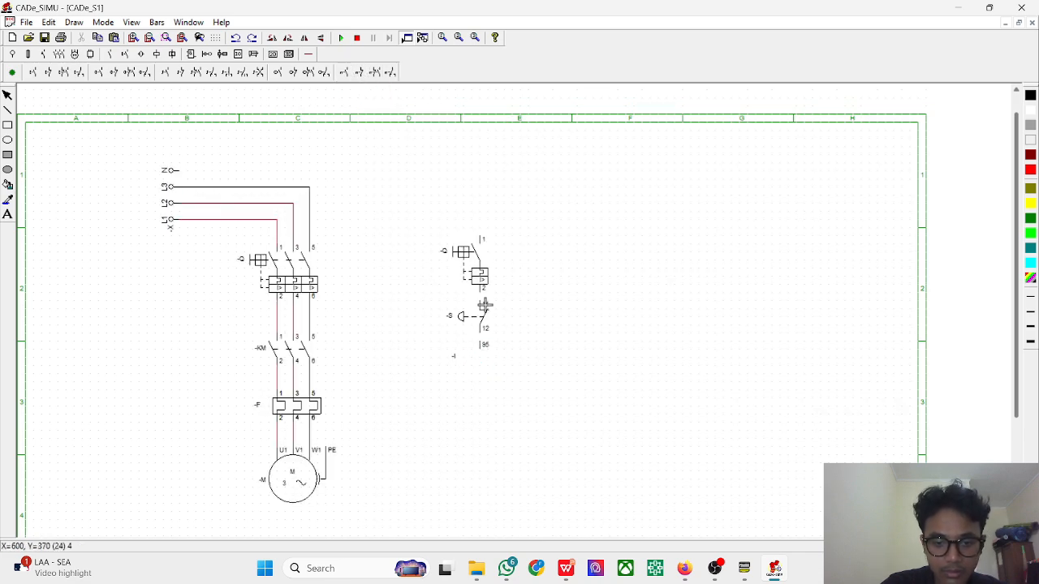
scroll(478, 260, down, 3)
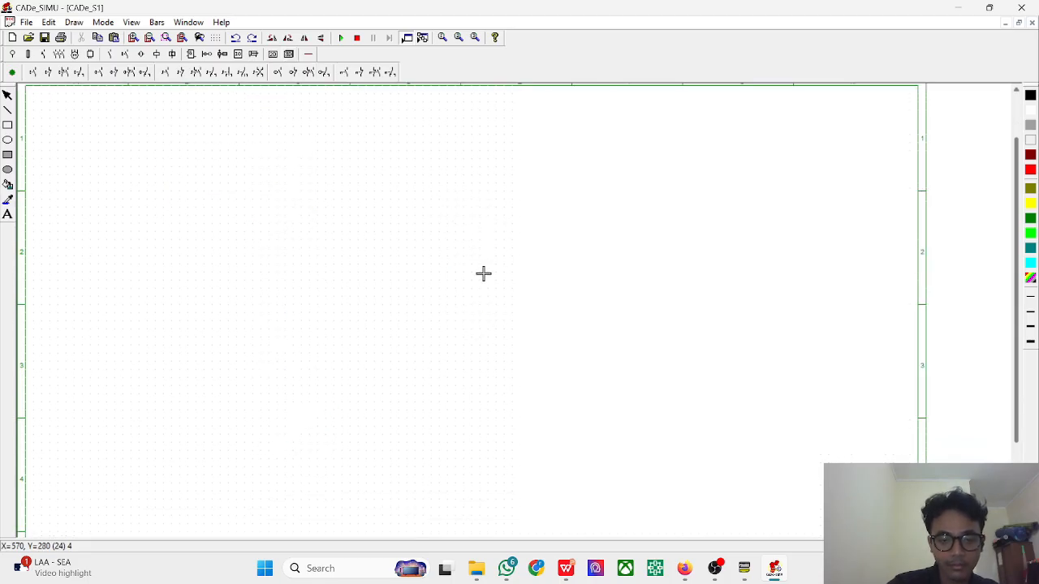
scroll(496, 279, down, 2)
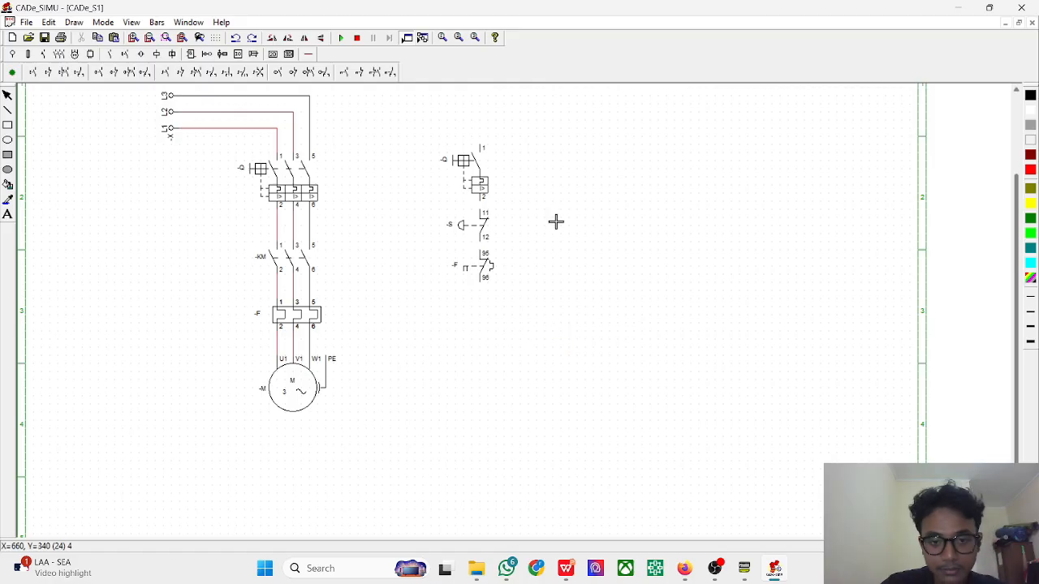
Place an NC pushbutton with terminals 11-12 below the overload contact and an NO pushbutton with terminals 13-14 beneath it
key(Escape)
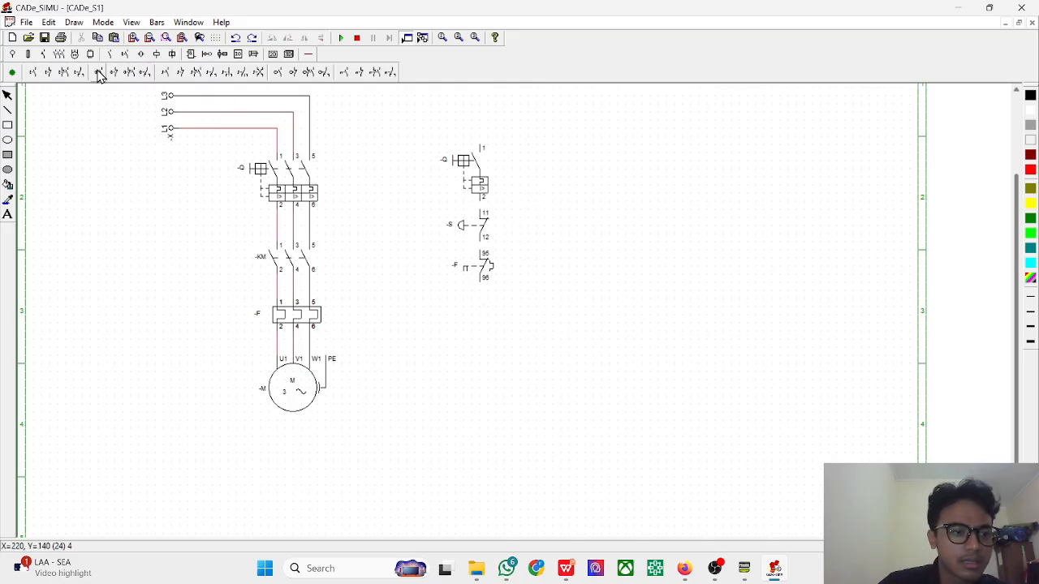
click(51, 79)
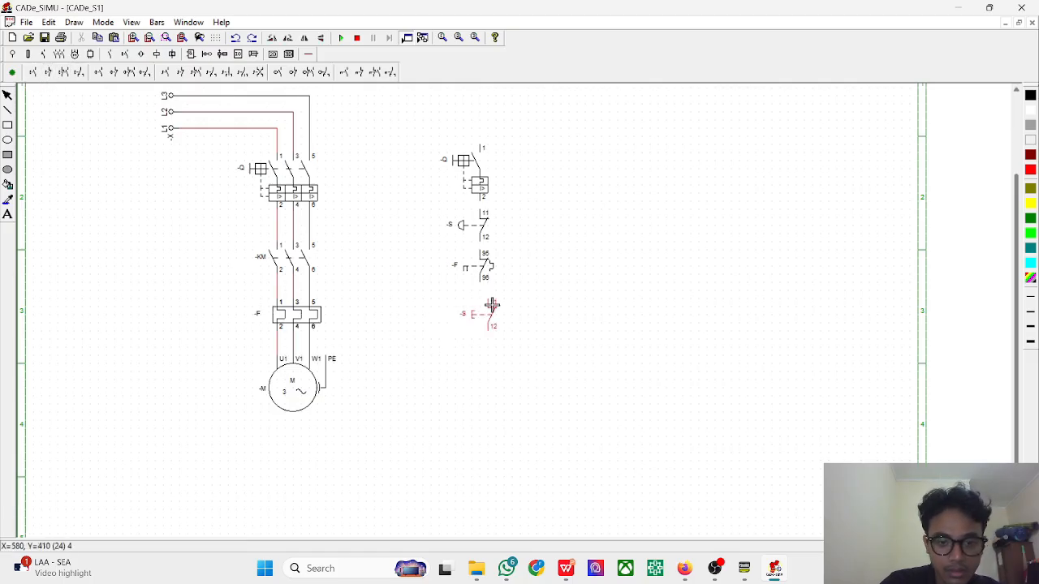
click(482, 302)
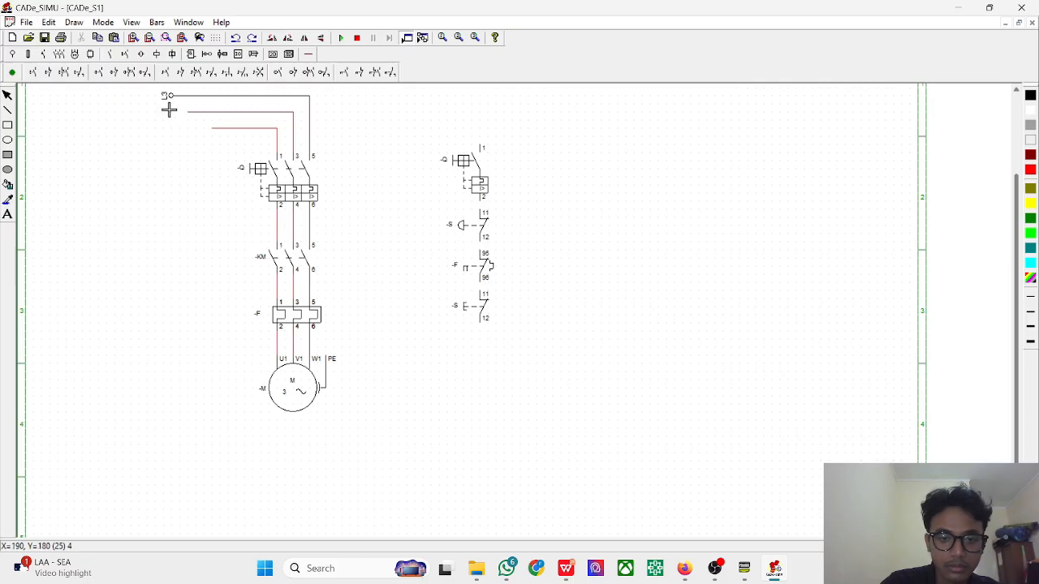
click(34, 76)
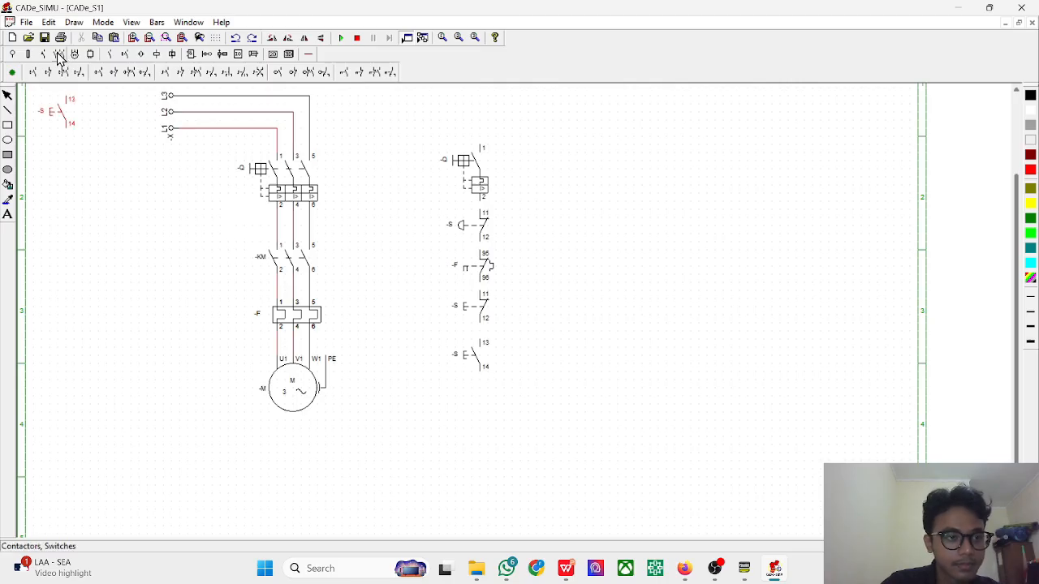
Place a single-pole KM contact beside the NO pushbutton and a coil with terminals A1-A2 directly below that pushbutton
click(16, 72)
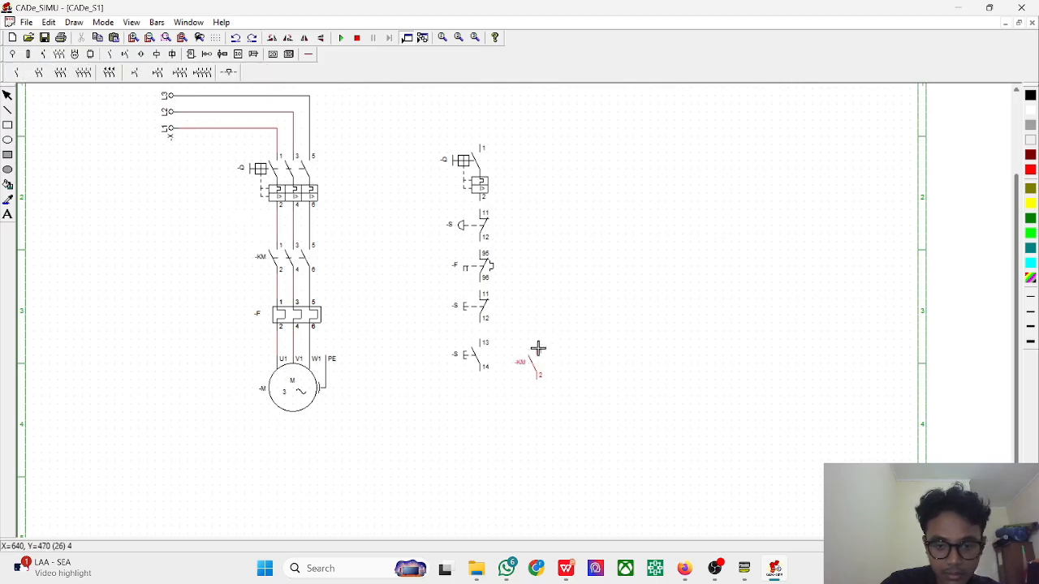
click(542, 341)
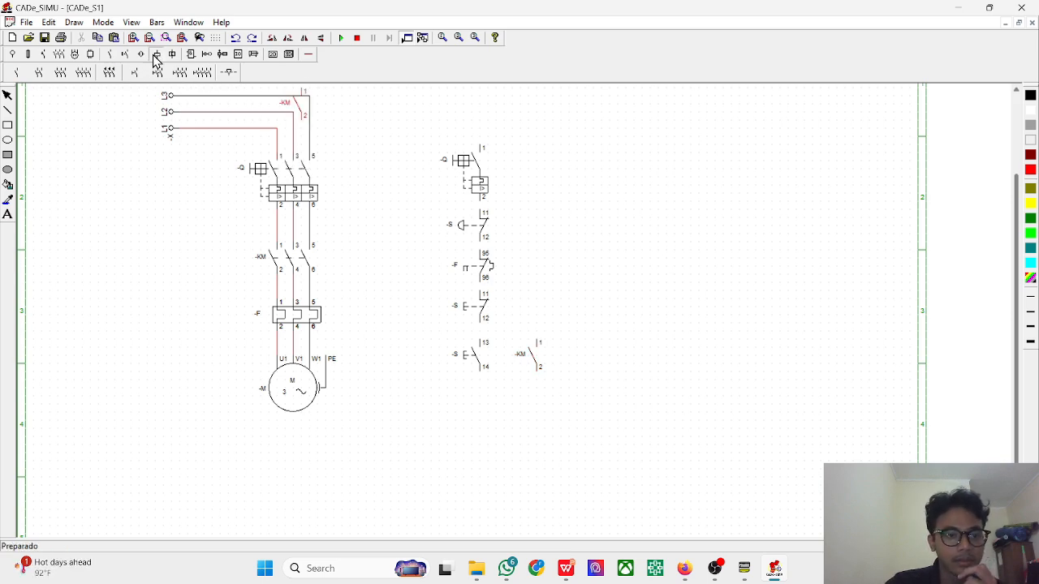
click(17, 72)
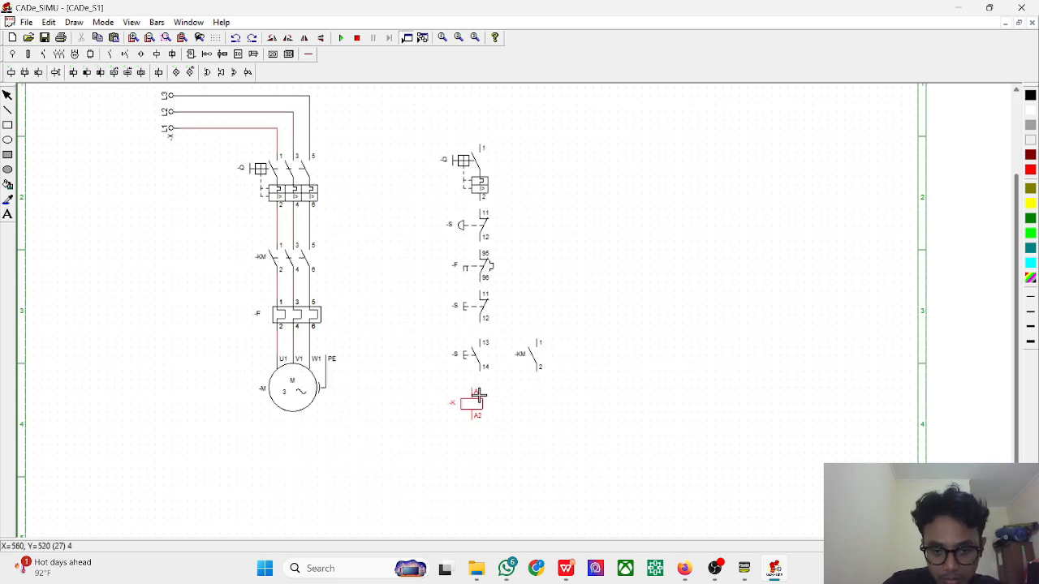
click(479, 398)
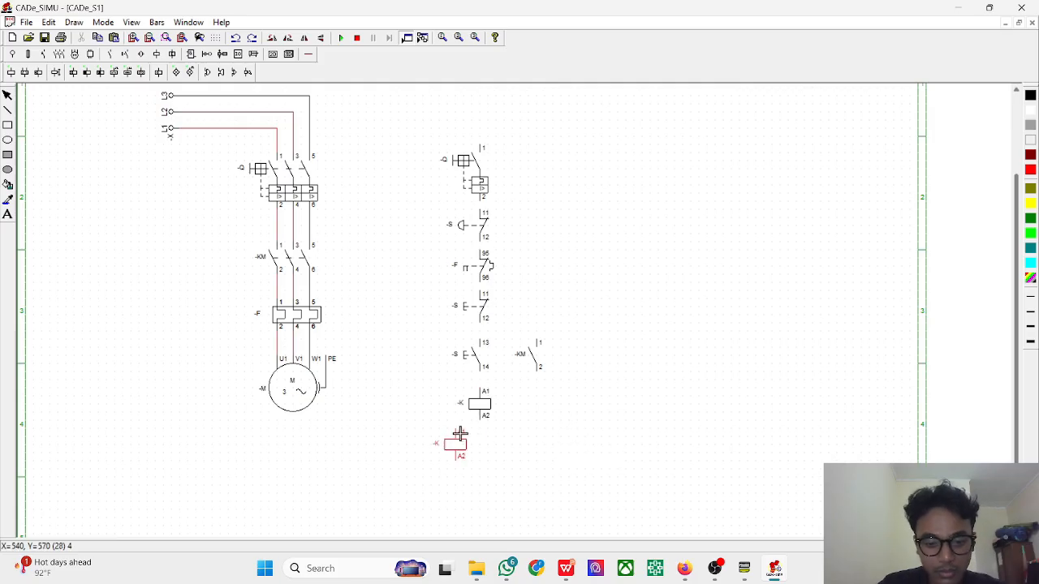
key(Escape)
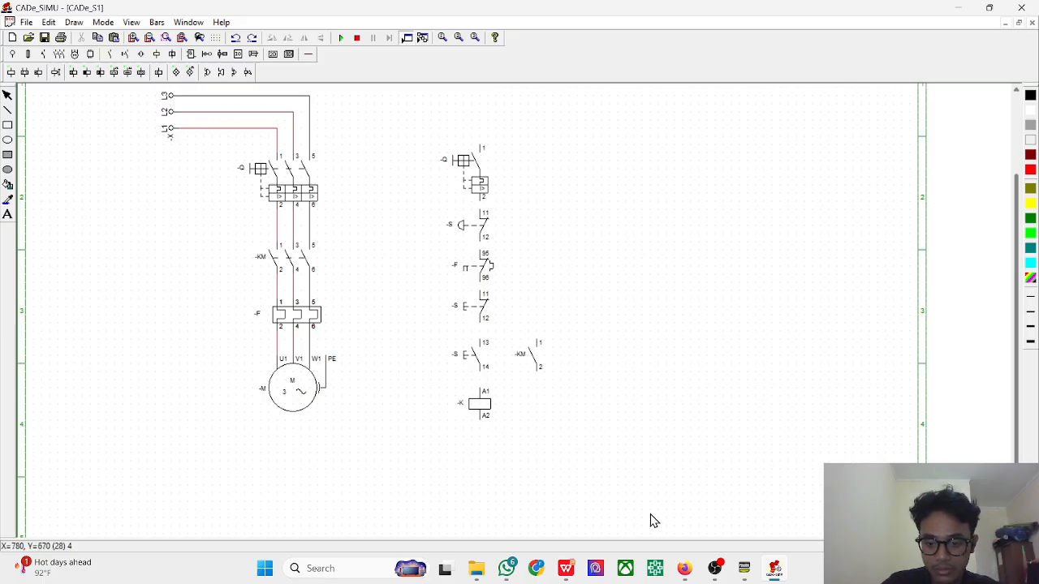
Check the DOL diagram in the browser, return to CADe_SIMU and wire L1 in red through the single-pole breaker, mushroom button, overload contact and NC pushbutton
click(684, 568)
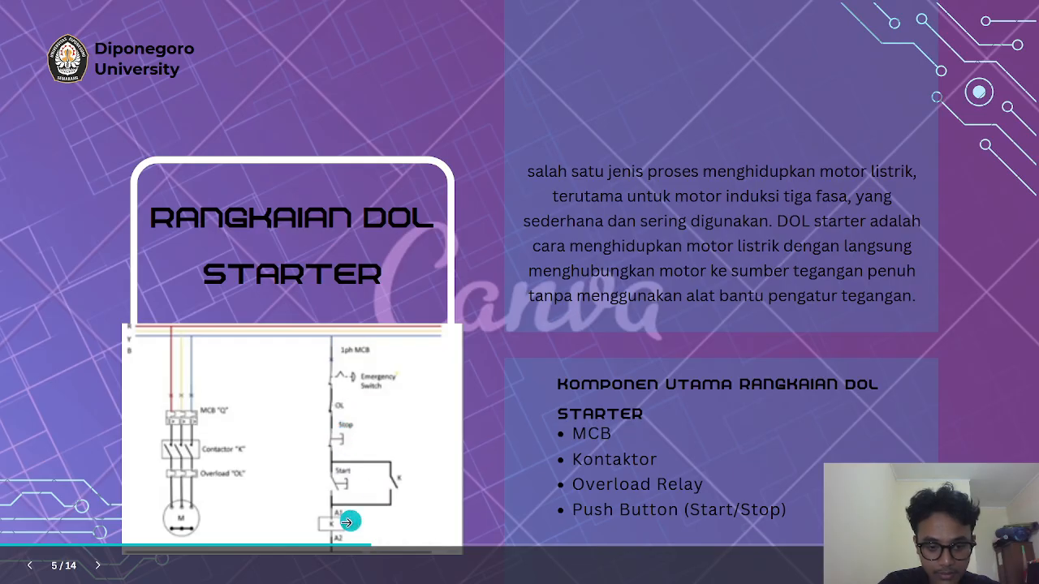
key(alt+Tab)
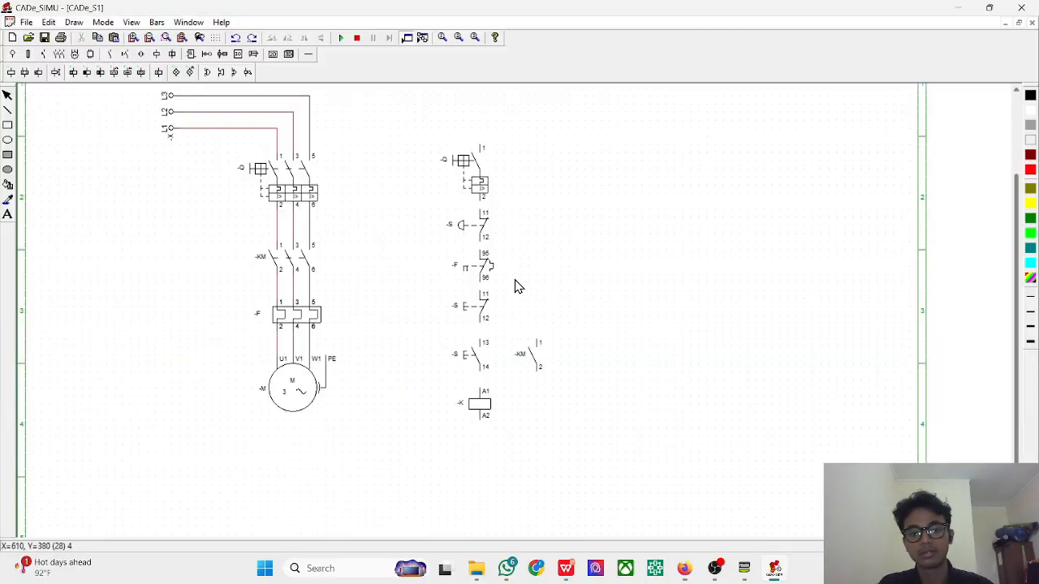
click(307, 54)
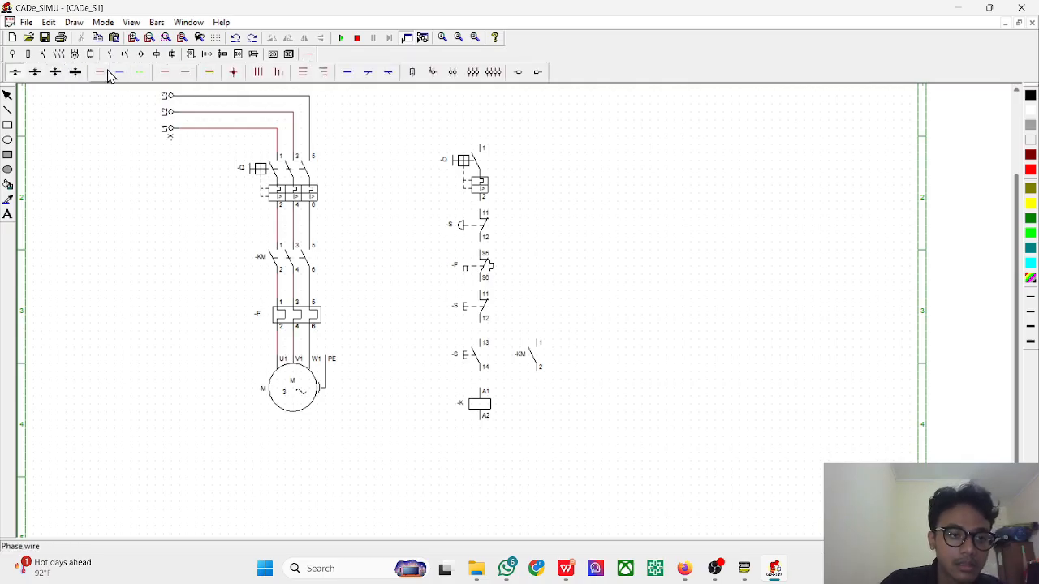
click(165, 73)
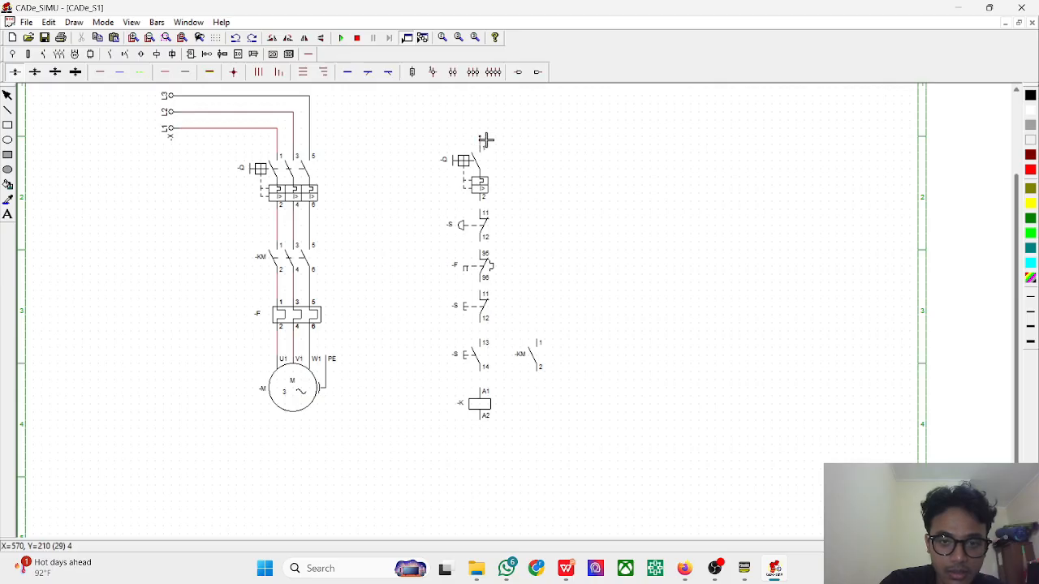
drag(485, 140, 276, 136)
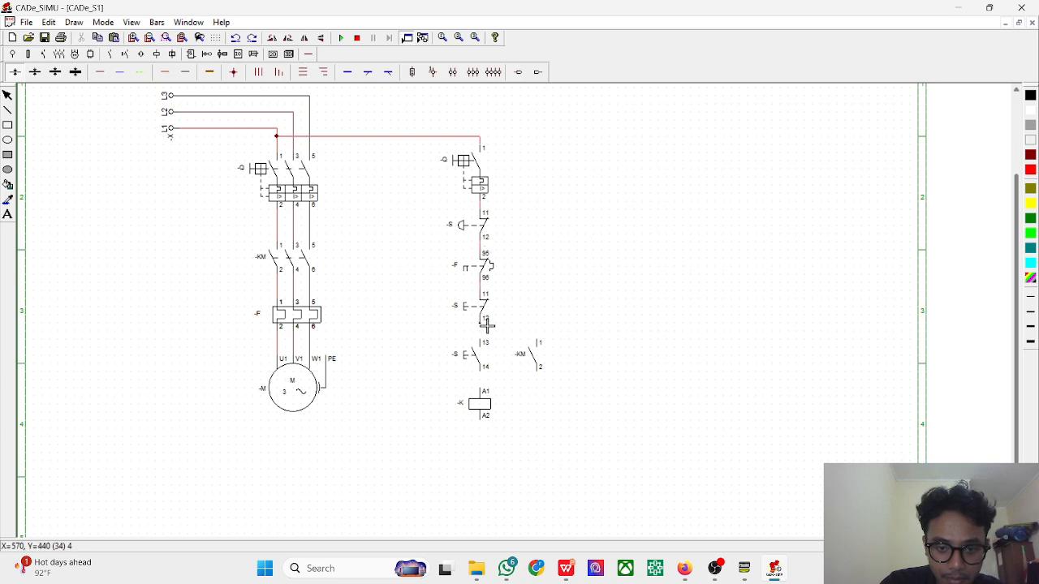
Connect the NO pushbutton to coil terminal A1 and wire the KM contact in parallel with that pushbutton
drag(480, 371, 480, 393)
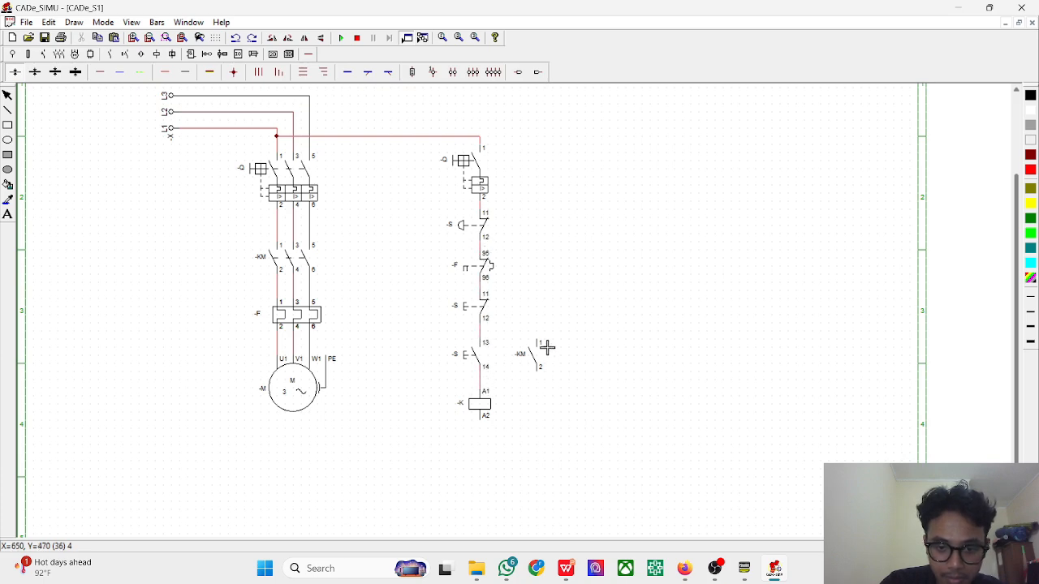
drag(540, 337, 479, 331)
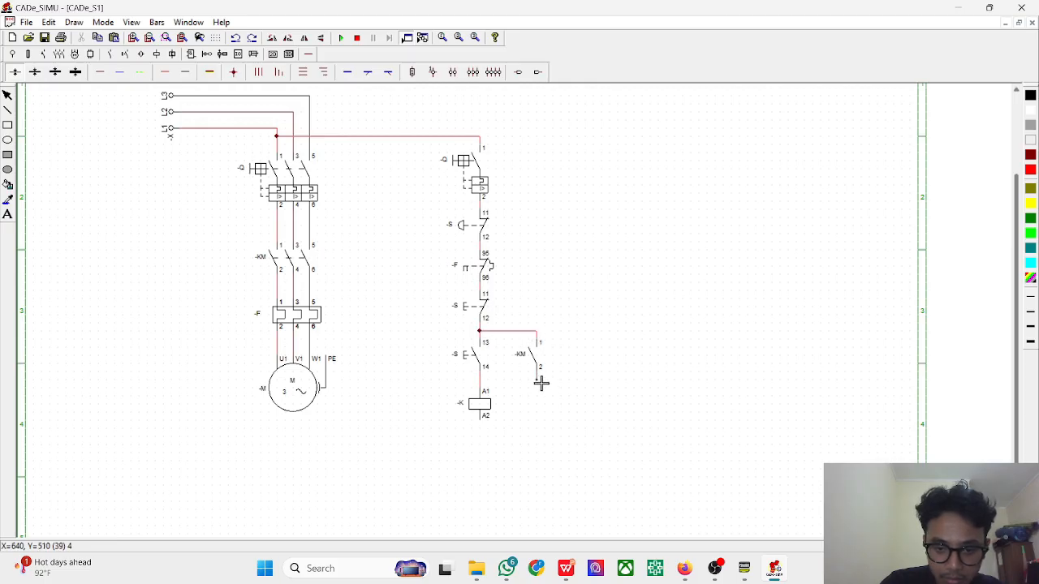
drag(540, 378, 479, 379)
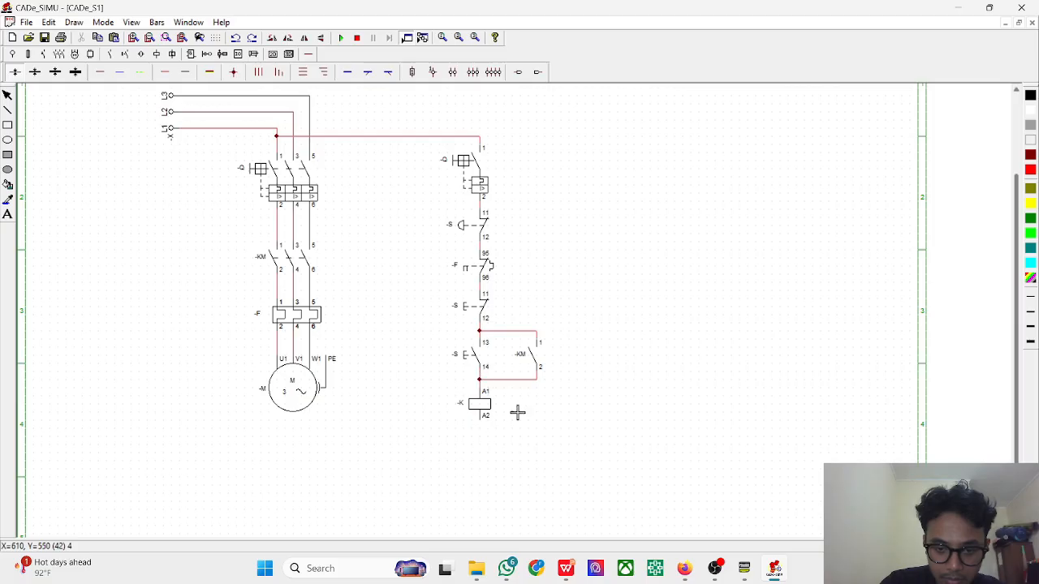
Wire coil terminal A2 in blue around the outside of the control circuit back to supply terminal N
click(120, 72)
drag(484, 419, 572, 429)
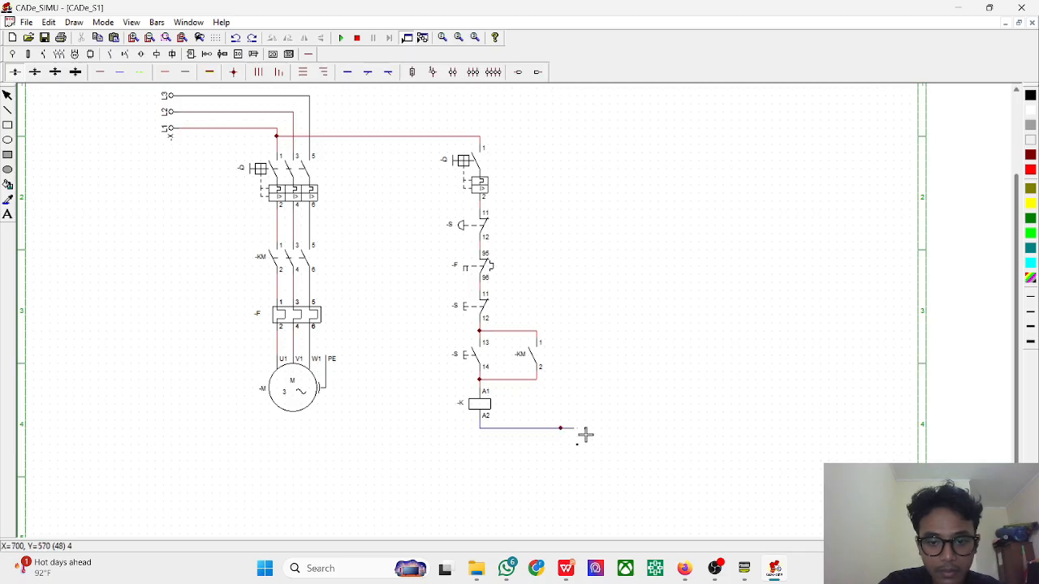
scroll(581, 387, up, 1)
scroll(580, 386, up, 3)
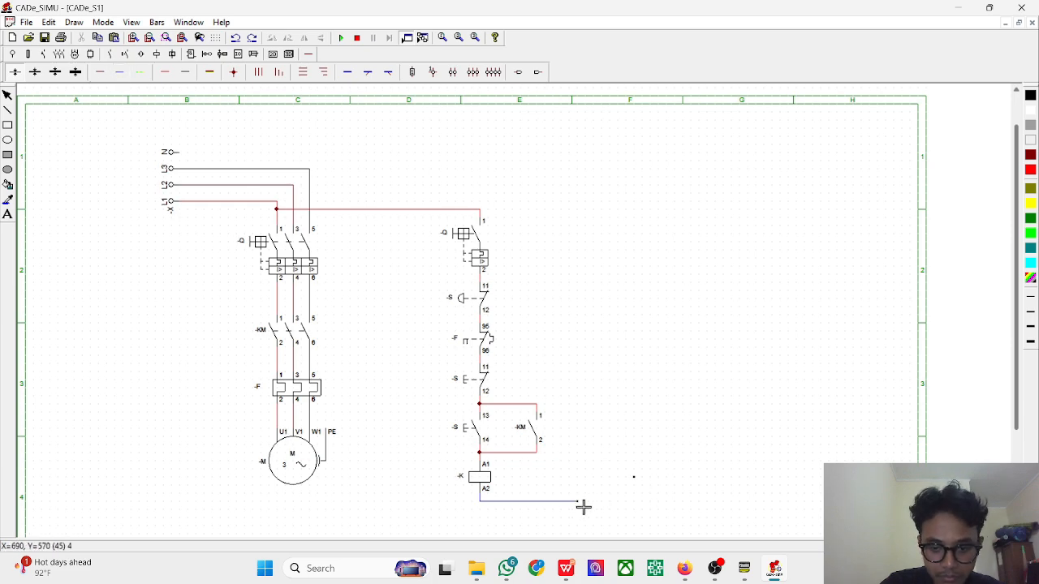
click(577, 152)
click(175, 152)
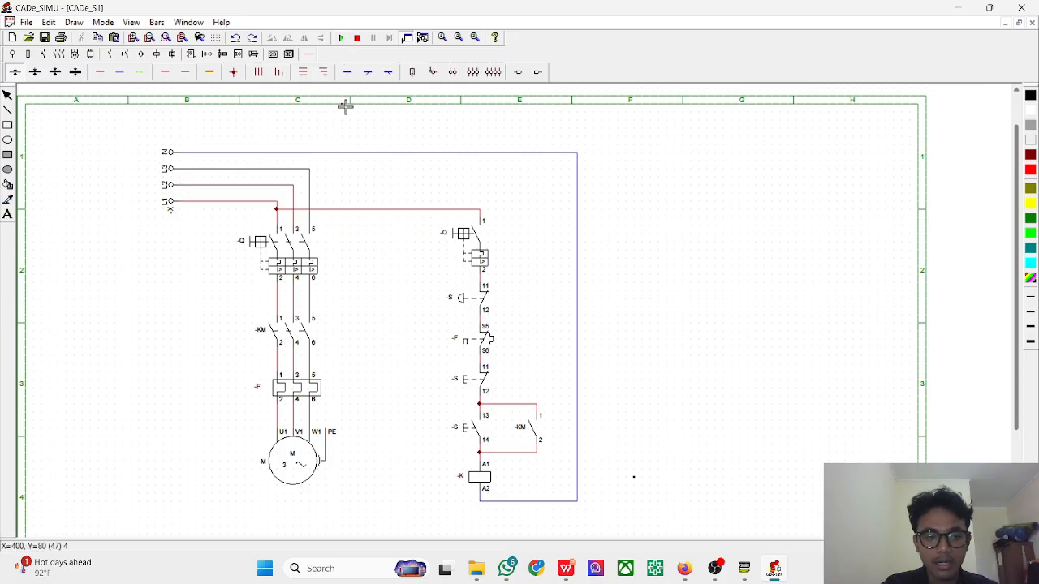
Test the circuit in simulation by switching on the three-pole breaker, and stop the simulation
click(342, 39)
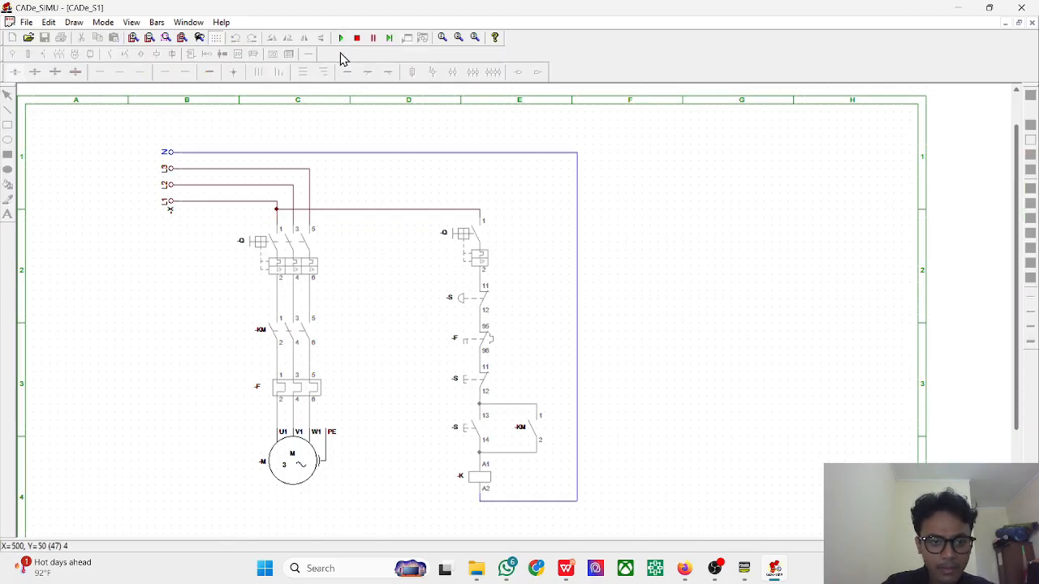
click(342, 38)
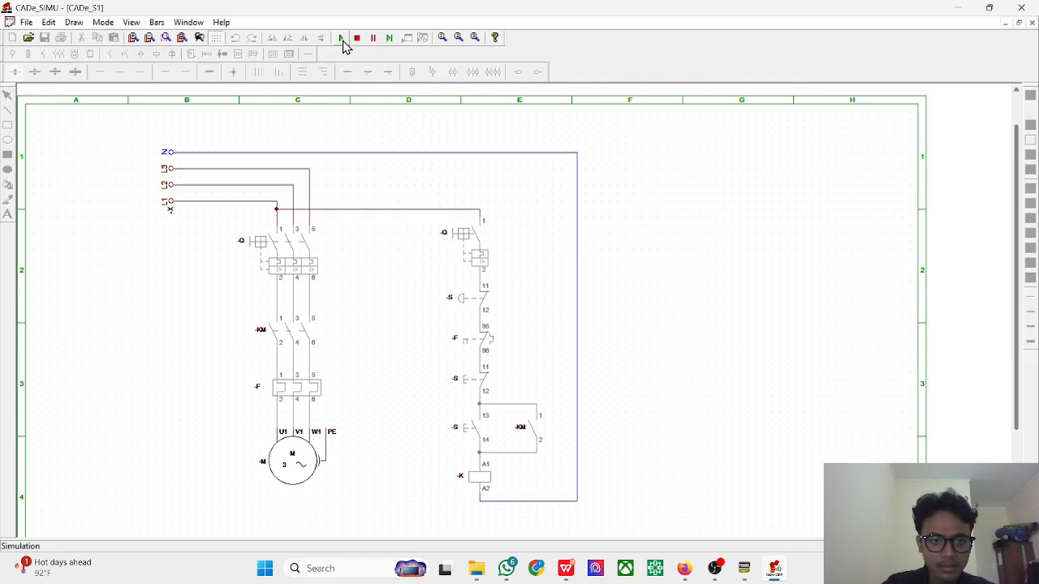
click(290, 243)
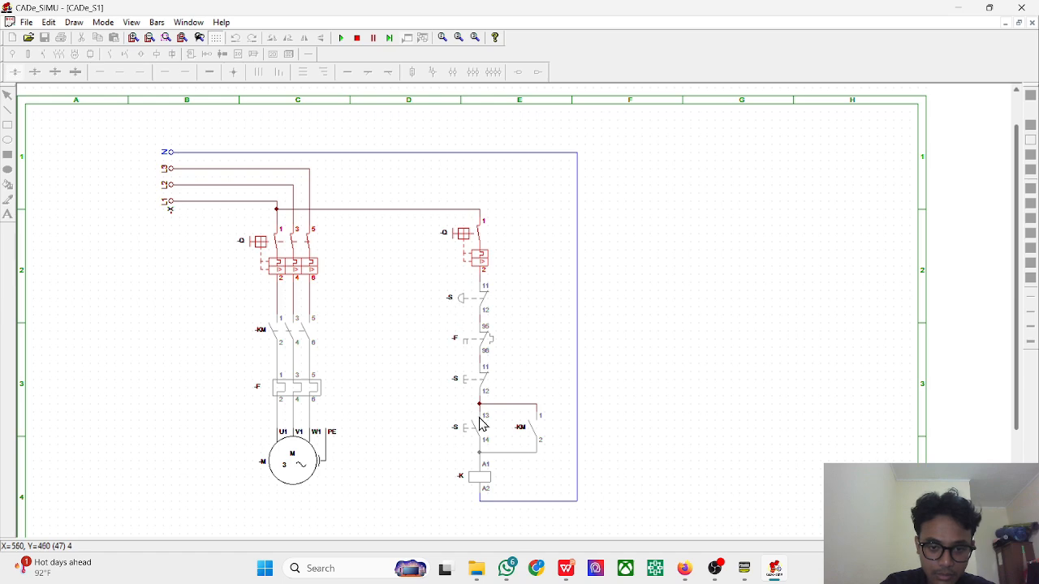
click(357, 39)
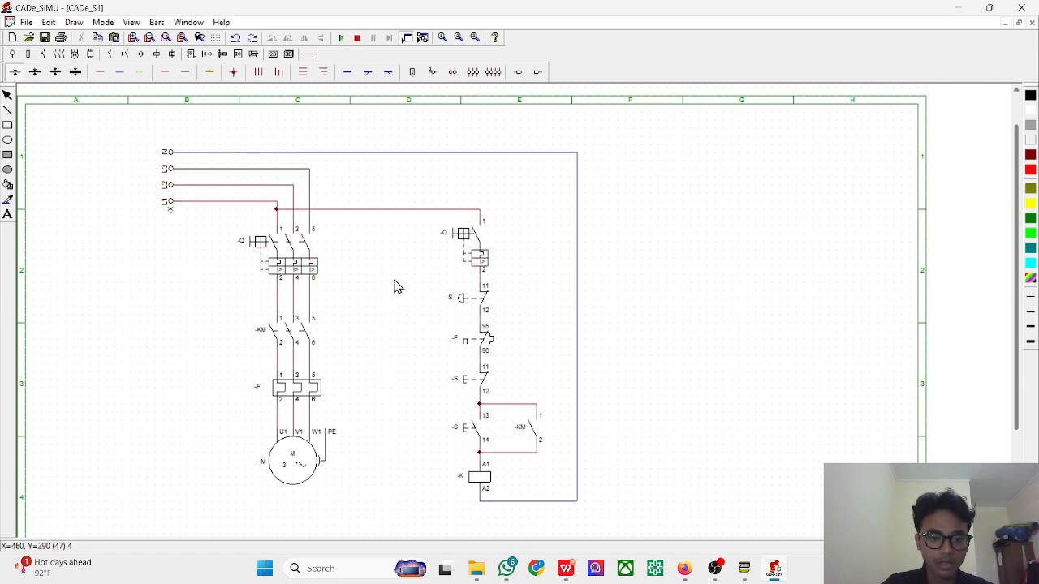
Rename the three-pole circuit breaker in the power circuit as MCB
double_click(258, 244)
double_click(493, 189)
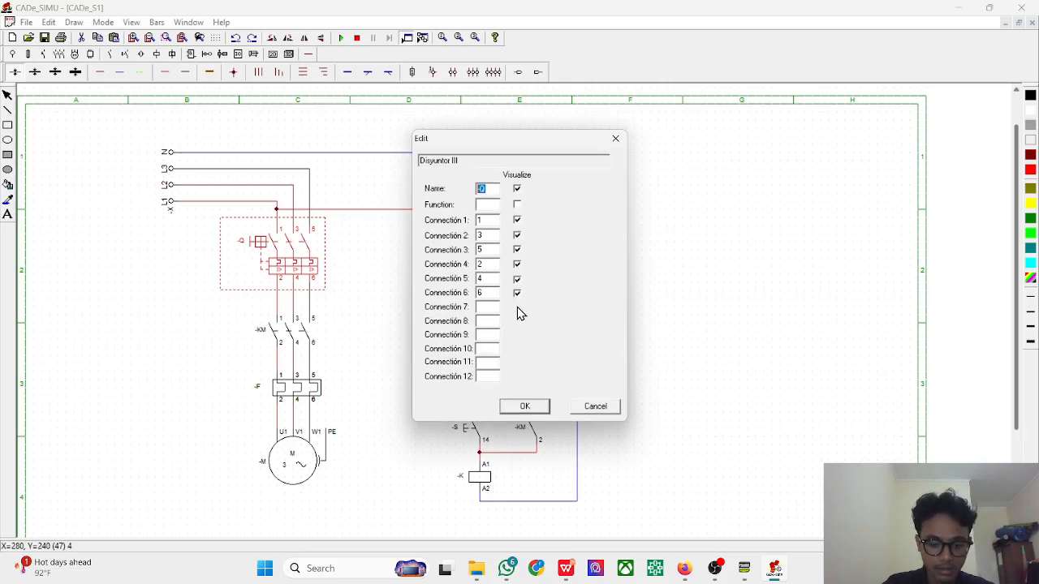
text(MCB)
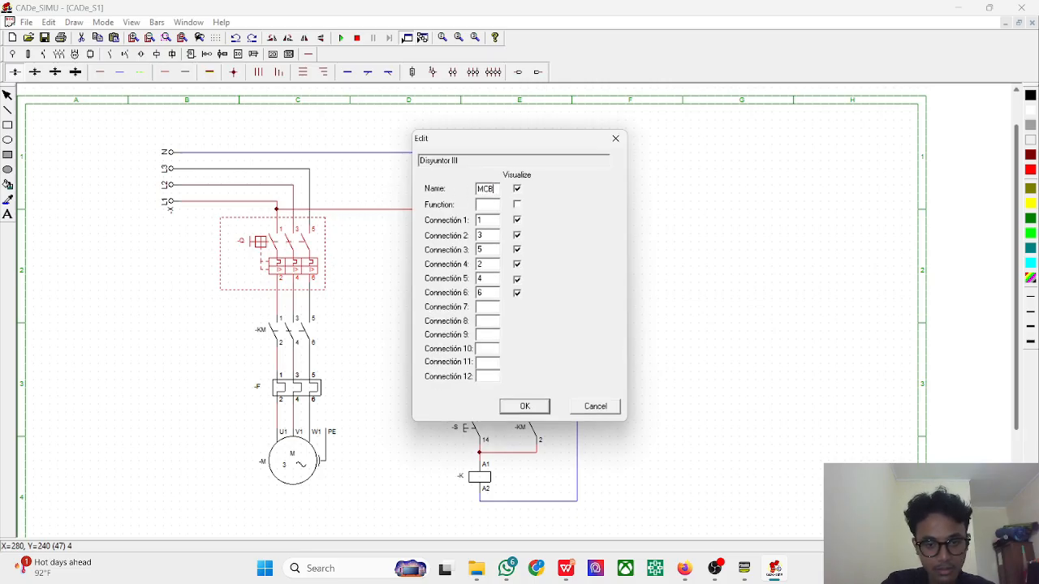
click(525, 406)
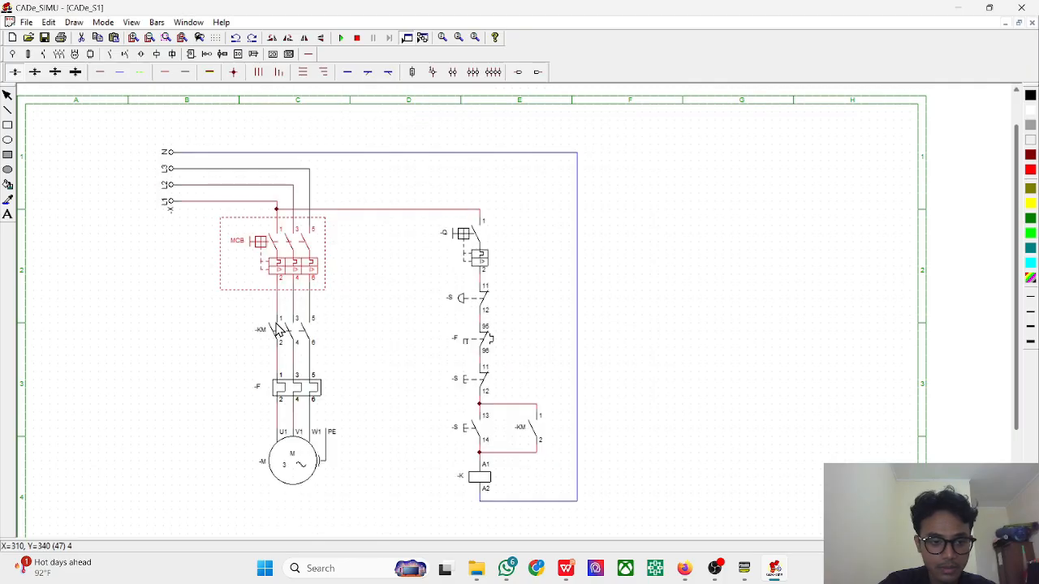
Rename the thermal overload relay as -TOR and its 95-96 contact in the control circuit as TOR
double_click(279, 393)
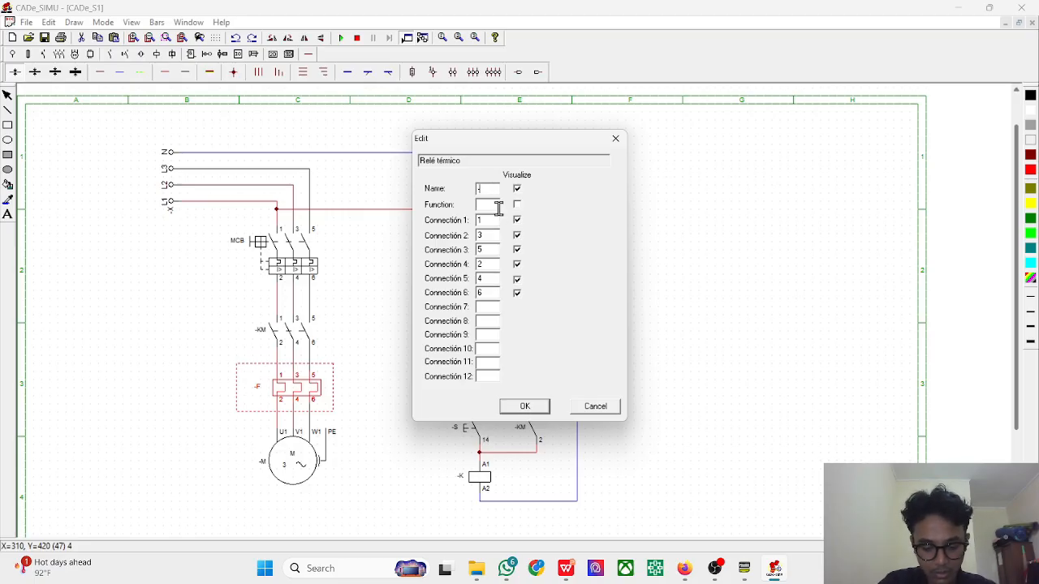
click(523, 406)
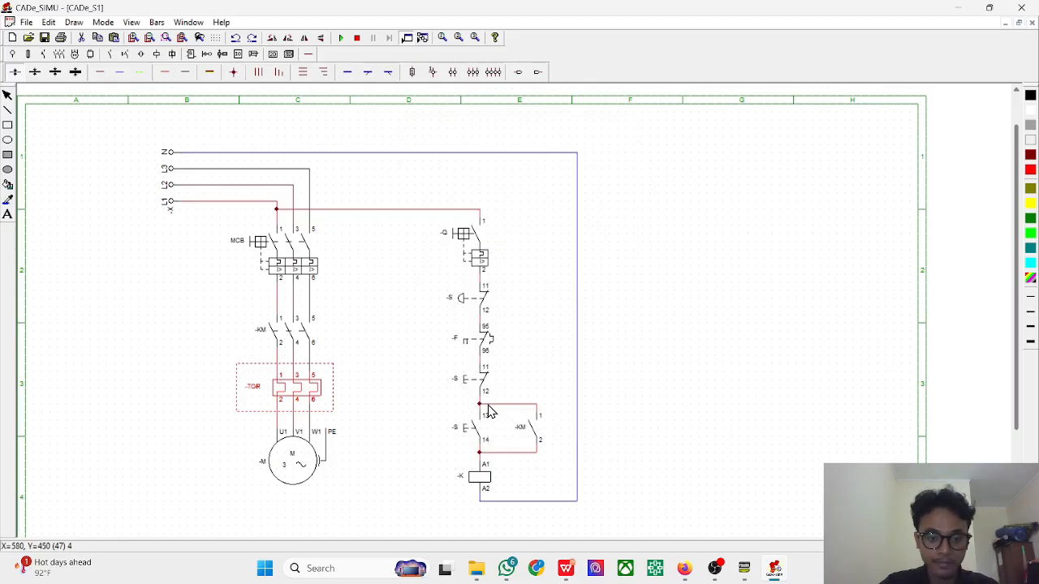
double_click(480, 347)
drag(492, 189, 466, 192)
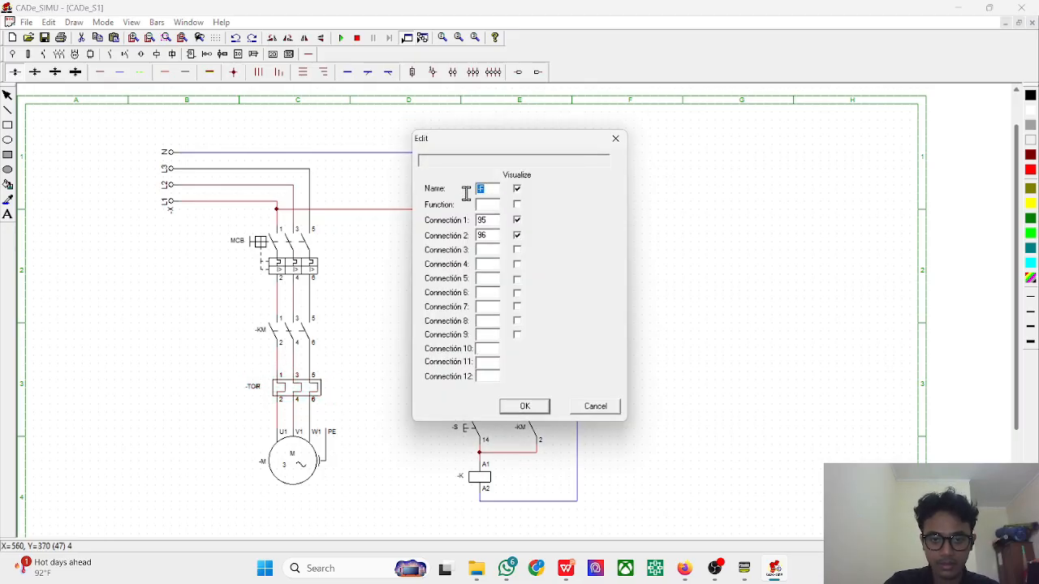
text(TOR)
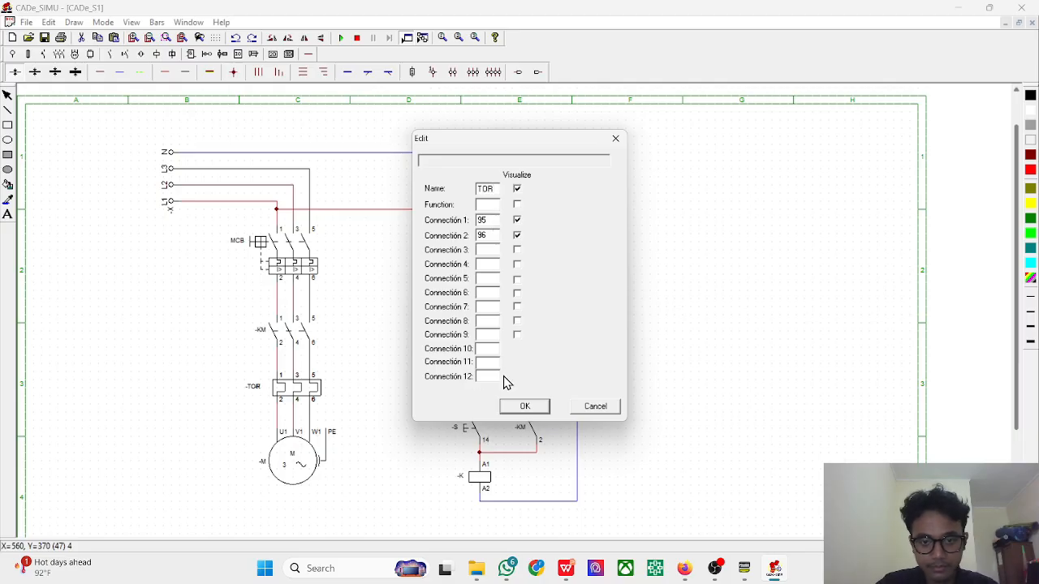
click(527, 408)
Rename the single-pole circuit breaker in the control circuit as MCB
click(474, 244)
double_click(474, 244)
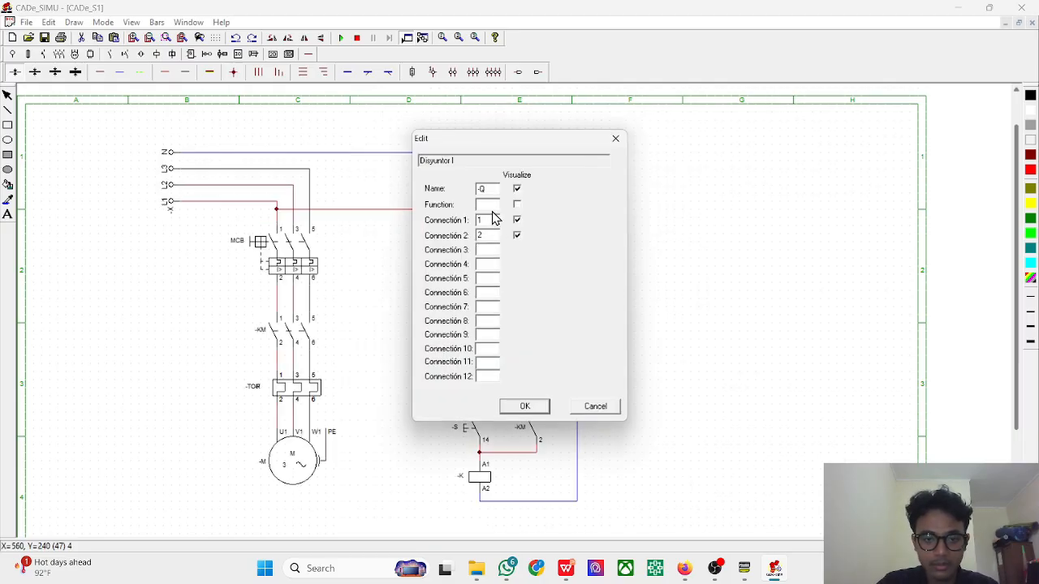
drag(495, 188, 469, 205)
text(MCB)
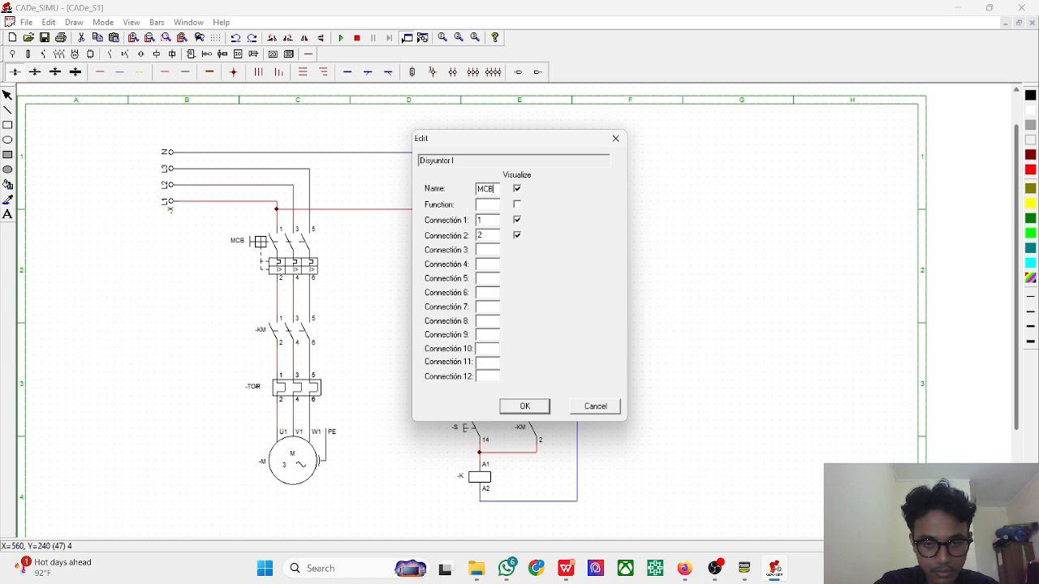
key(Return)
Rename the normally closed emergency mushroom push-button in the control circuit as EMG
click(461, 302)
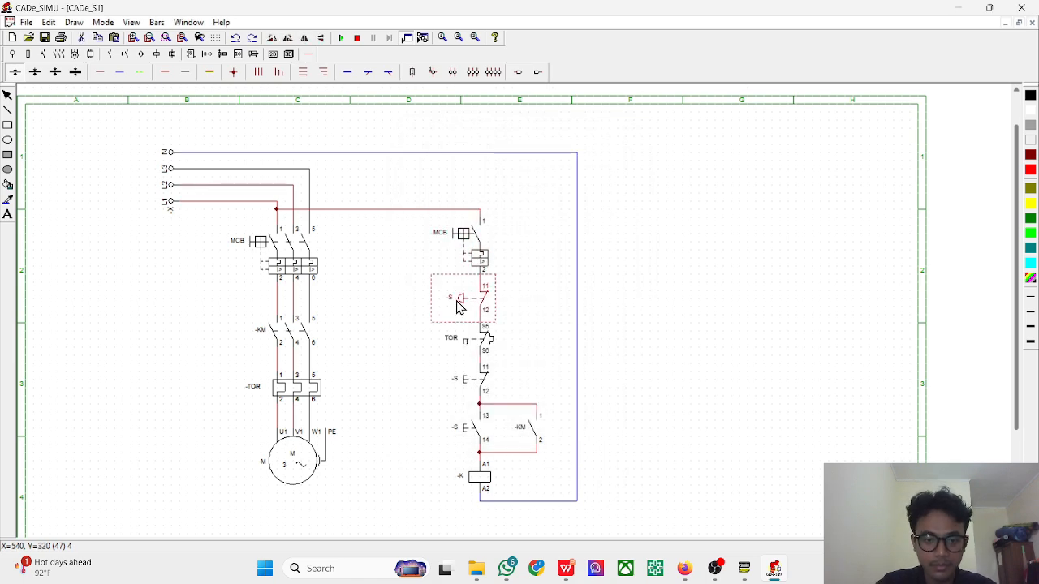
double_click(461, 301)
drag(495, 188, 457, 201)
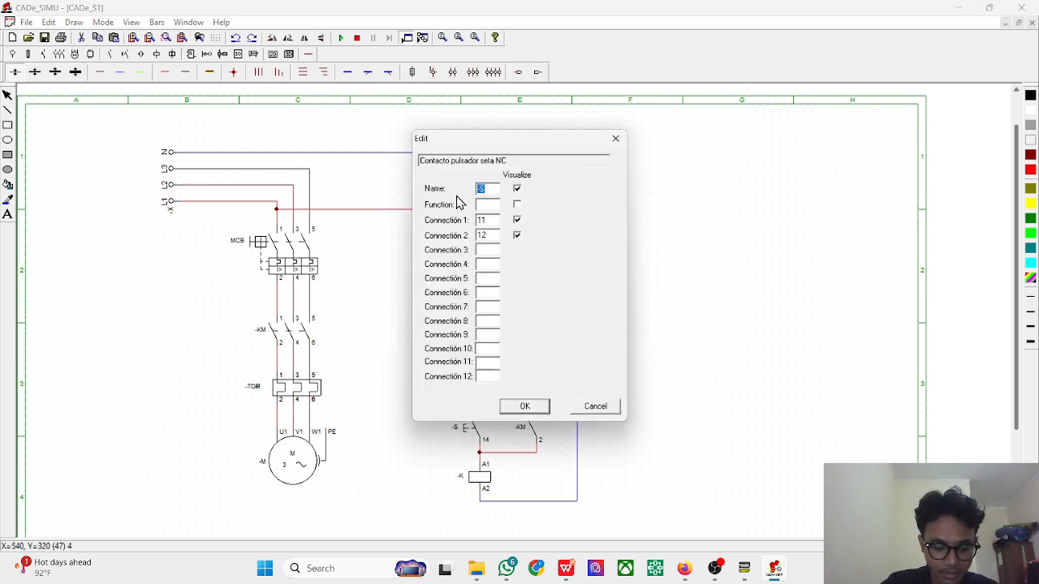
text(EME)
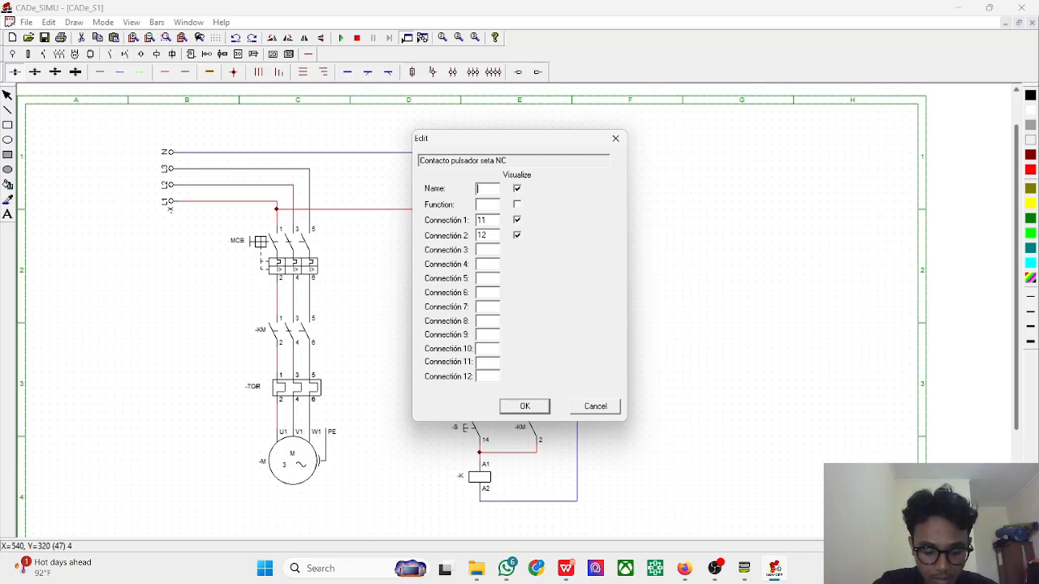
click(541, 409)
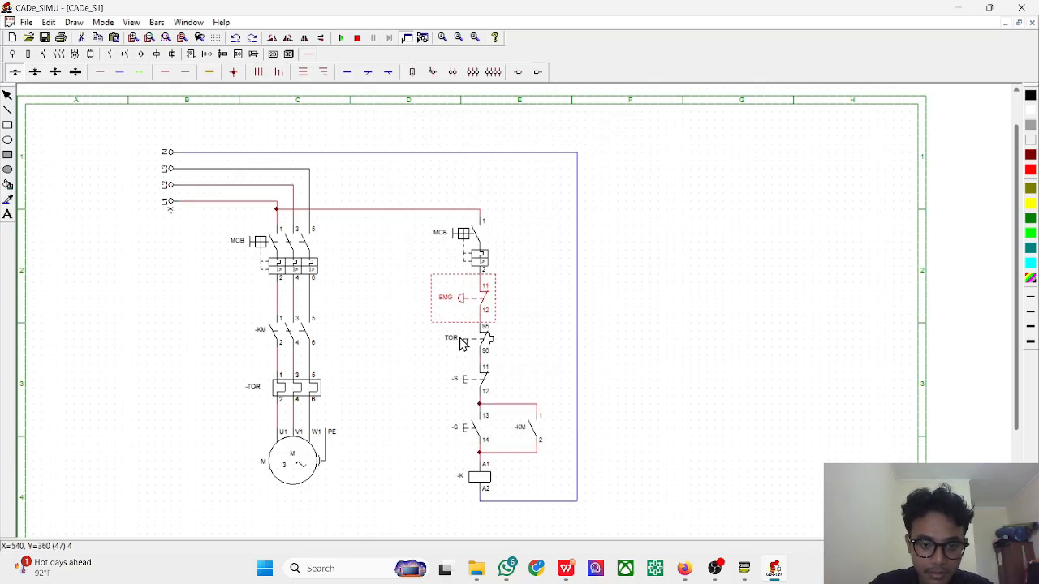
Rename the control circuit's normally closed push-button as -OFF and its normally open push-button as ON
double_click(464, 375)
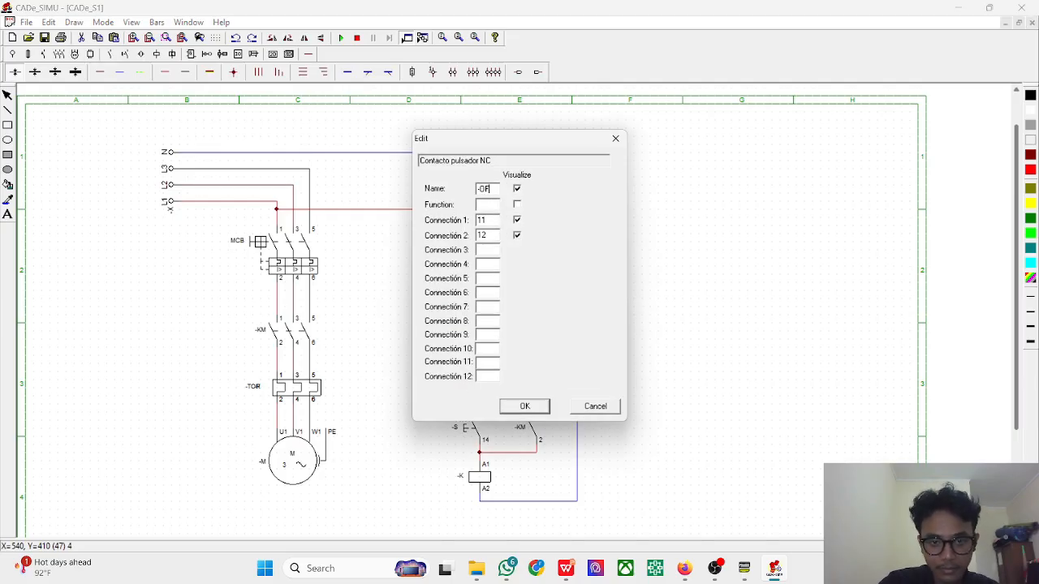
key(Return)
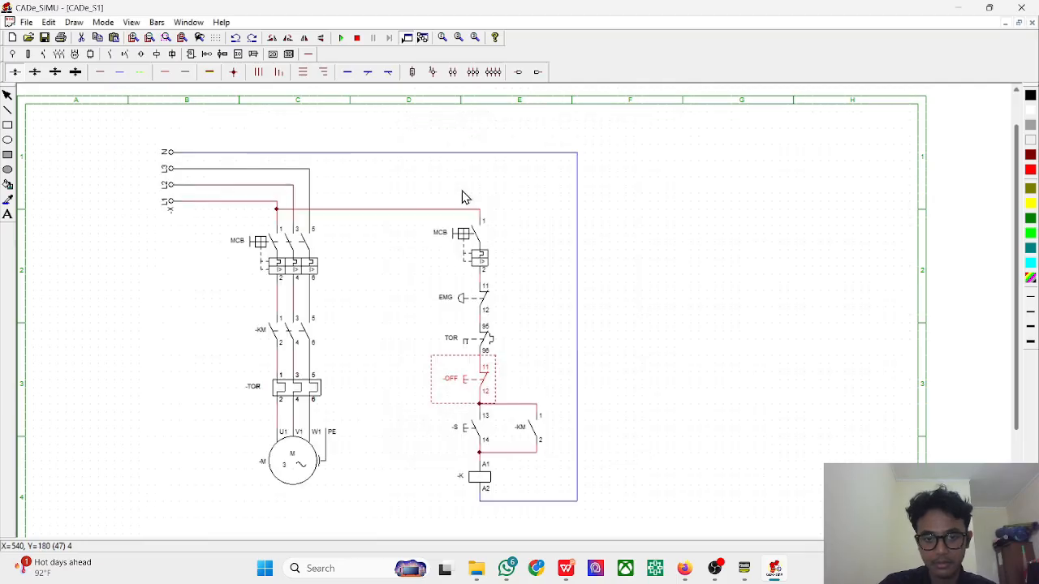
click(482, 423)
double_click(481, 423)
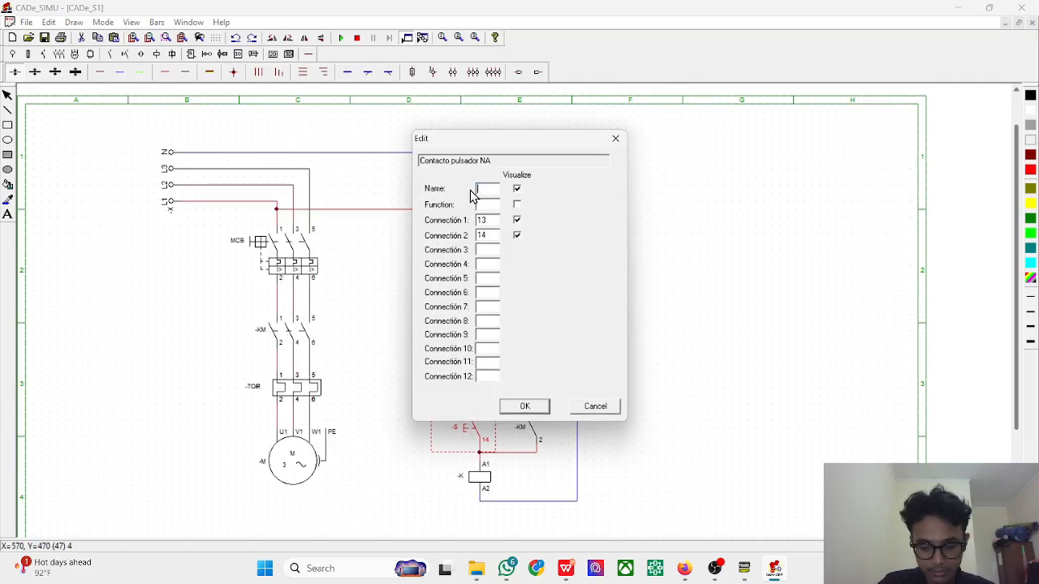
text(ON)
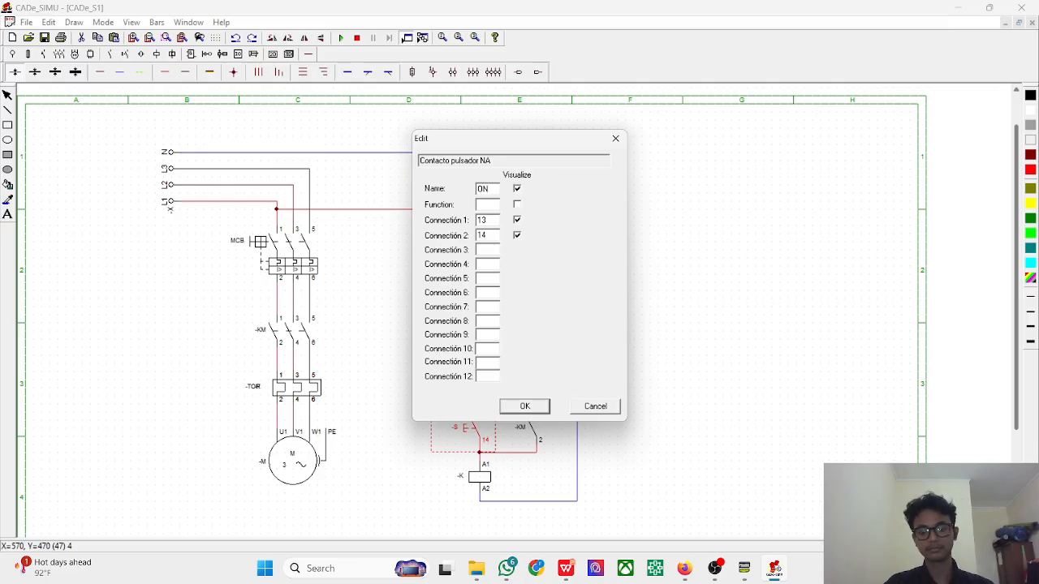
key(Return)
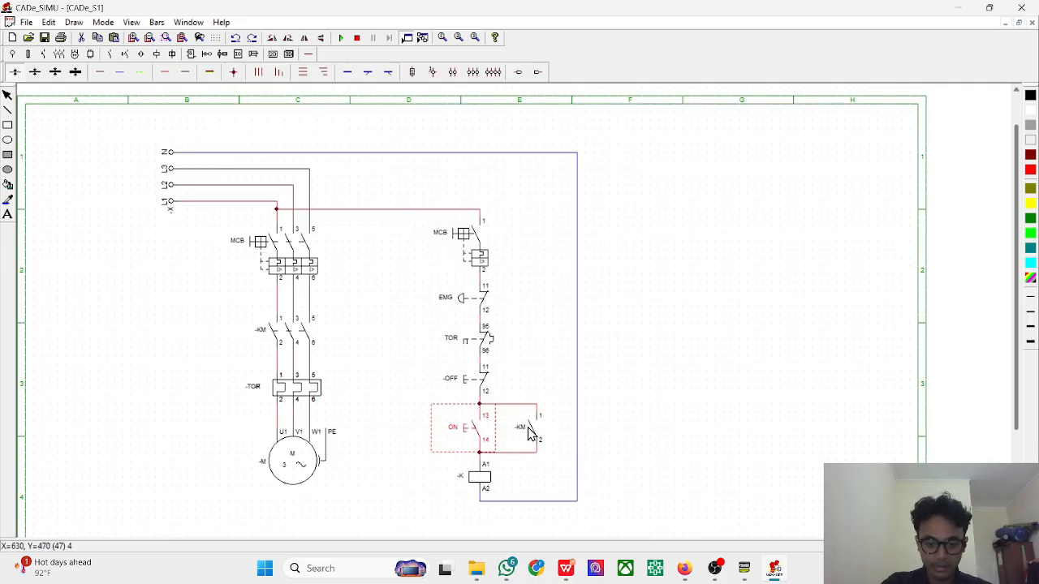
Rename the contactor coil at the end of the control circuit as -KM
double_click(477, 478)
click(492, 190)
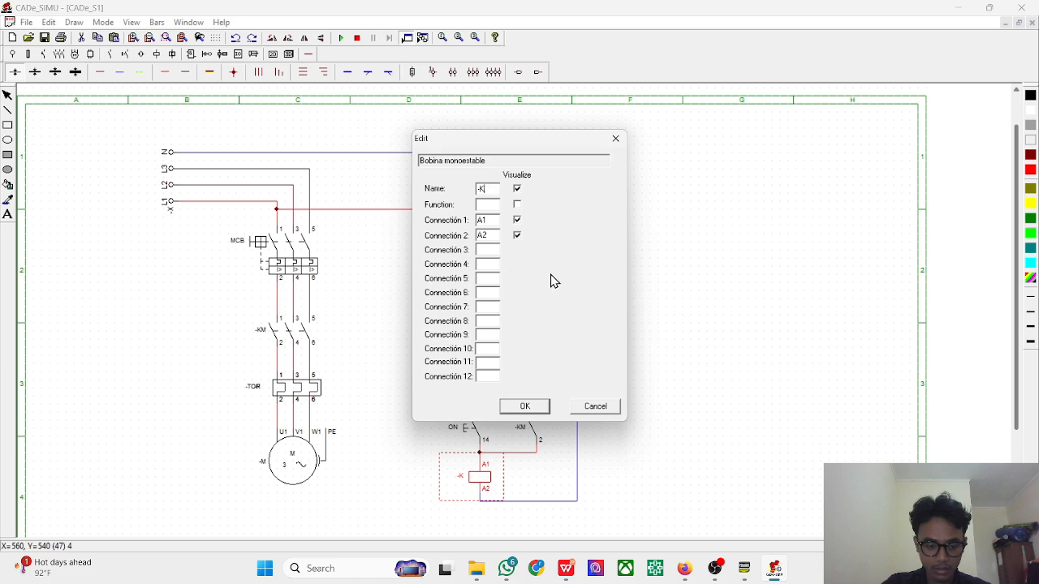
click(525, 406)
click(397, 482)
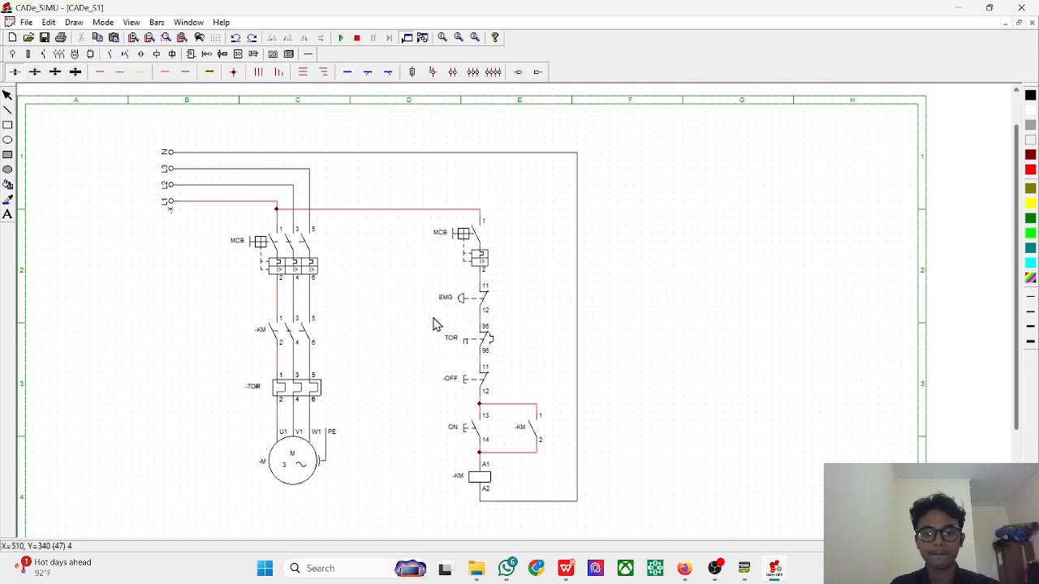
Simulate with the MCB switched on, test starting and stopping the motor with the ON and -OFF push-buttons, and end the simulation
click(342, 38)
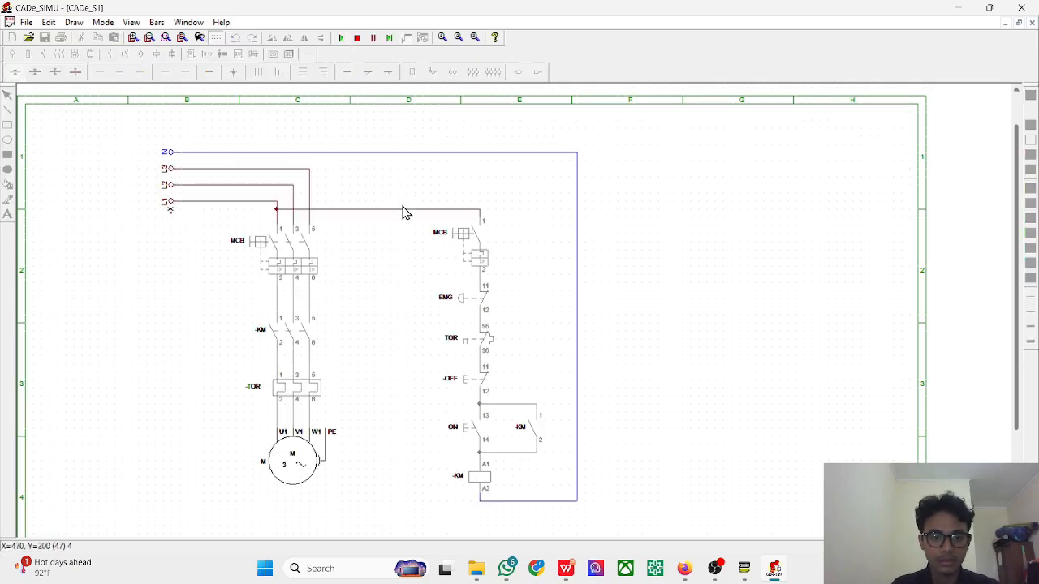
click(300, 244)
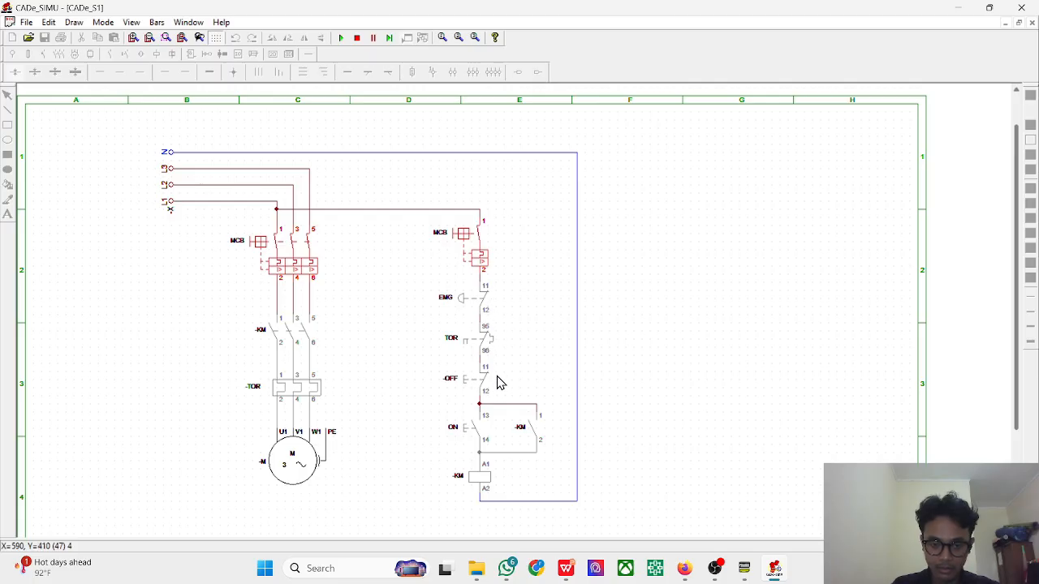
click(473, 432)
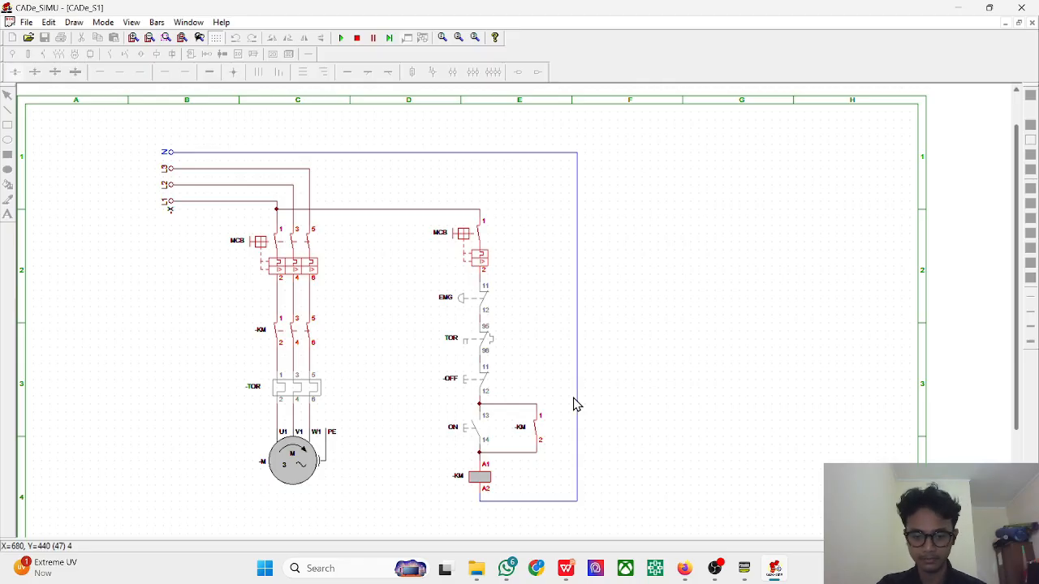
click(464, 384)
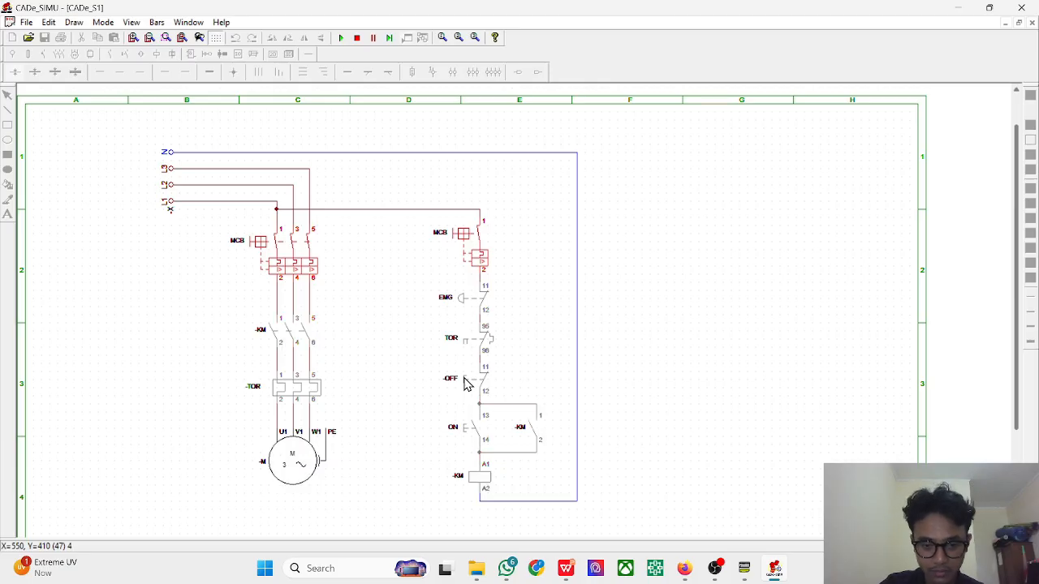
click(468, 434)
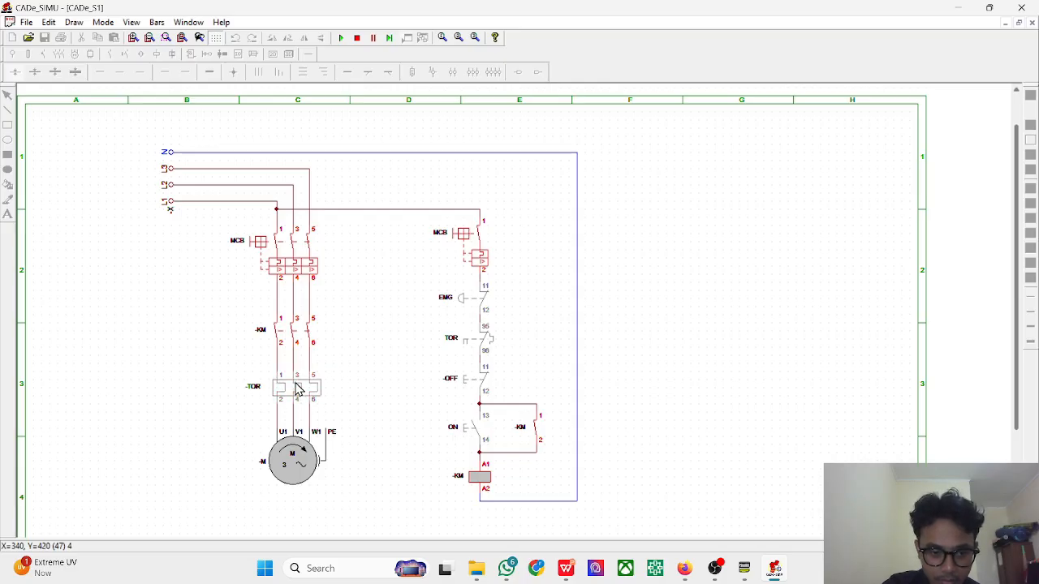
click(356, 38)
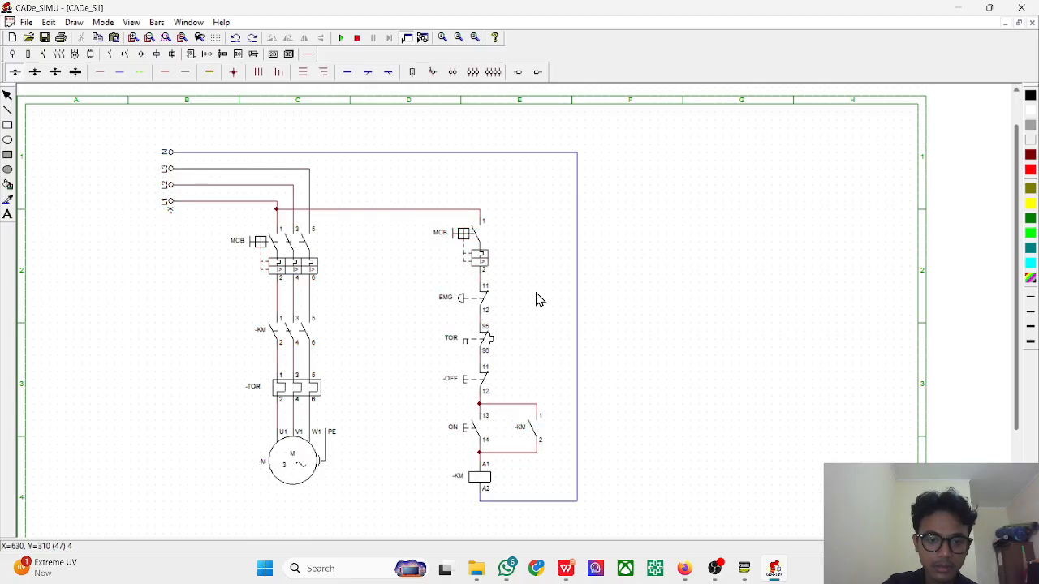
Rename the 95-96 overload contact in the control circuit as -TOR to match the relay in the power circuit
double_click(486, 333)
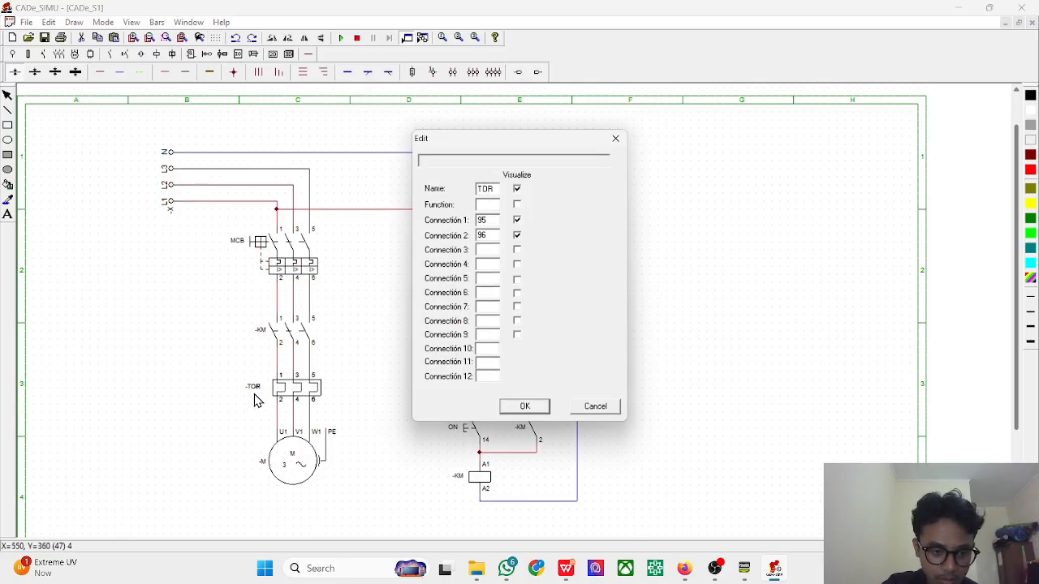
text(-)
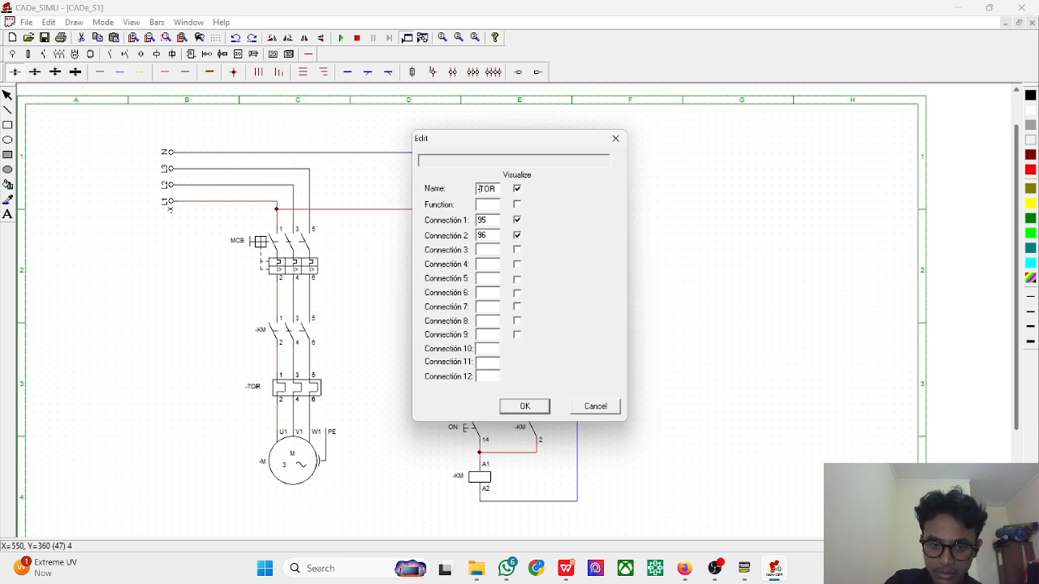
click(525, 407)
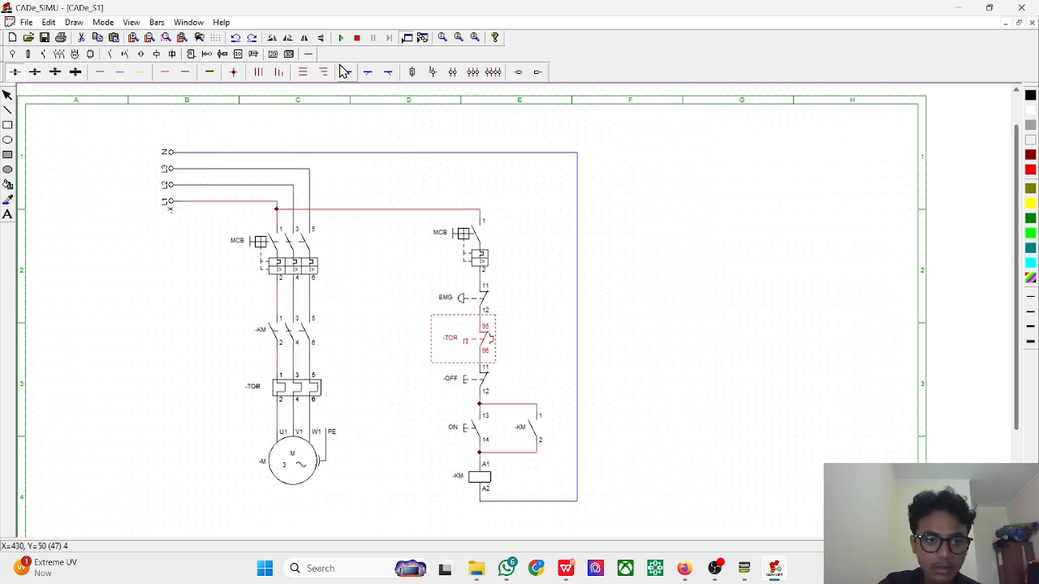
Simulate an overload by starting the motor with the MCB on, tripping the -TOR relay and resetting it
click(342, 39)
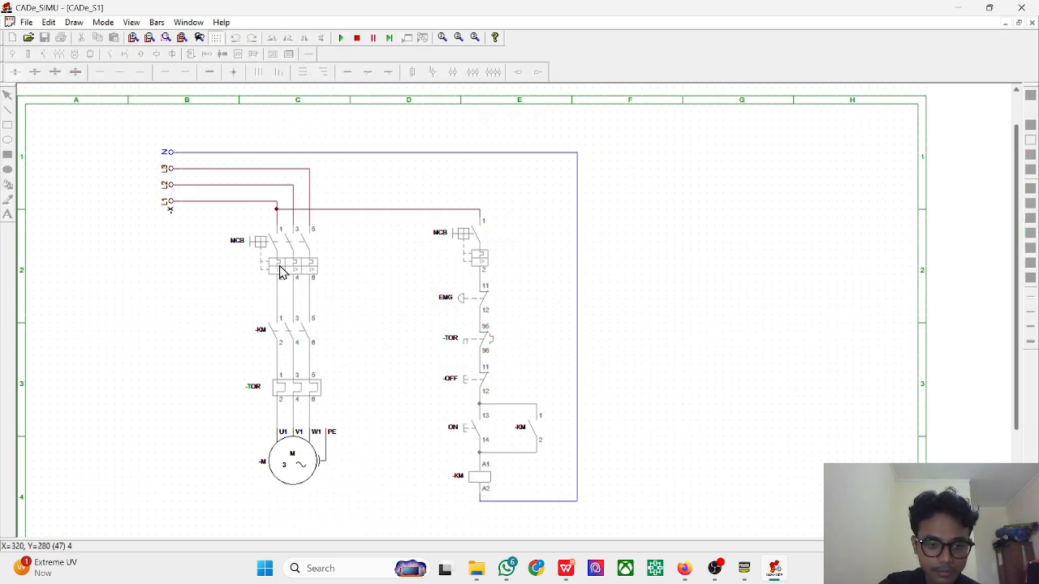
click(305, 234)
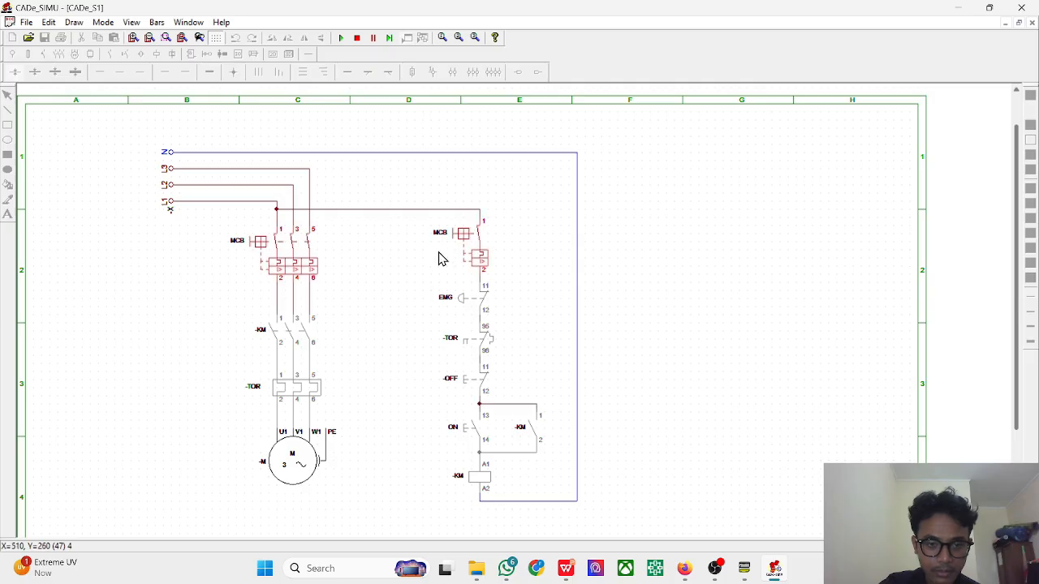
click(470, 432)
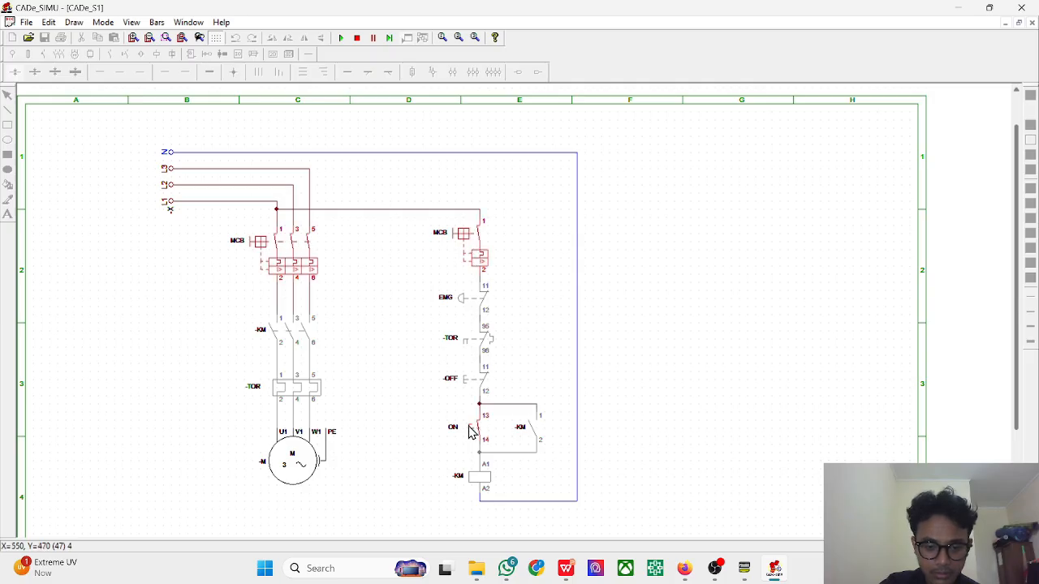
click(292, 398)
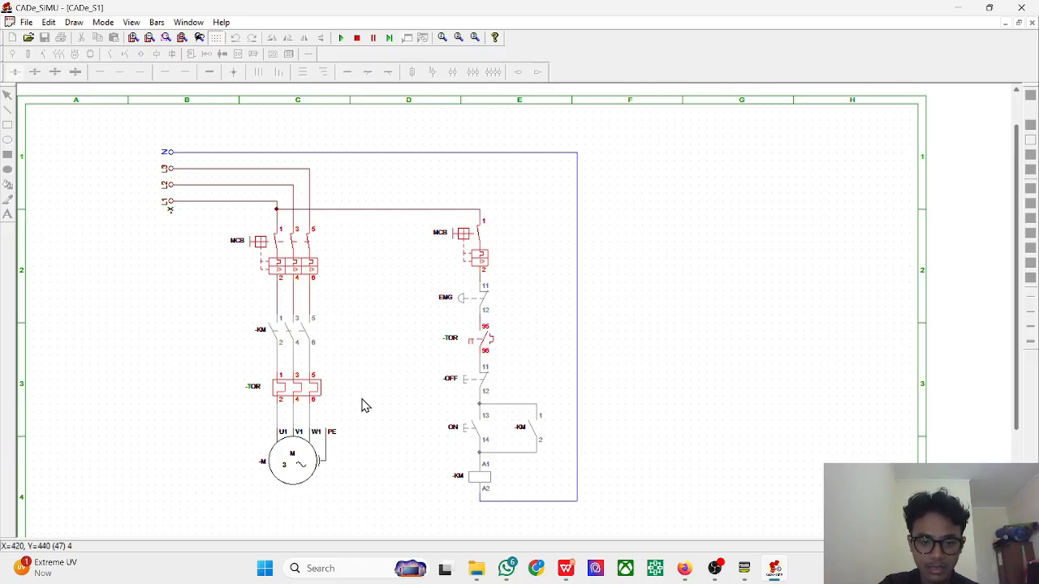
click(307, 391)
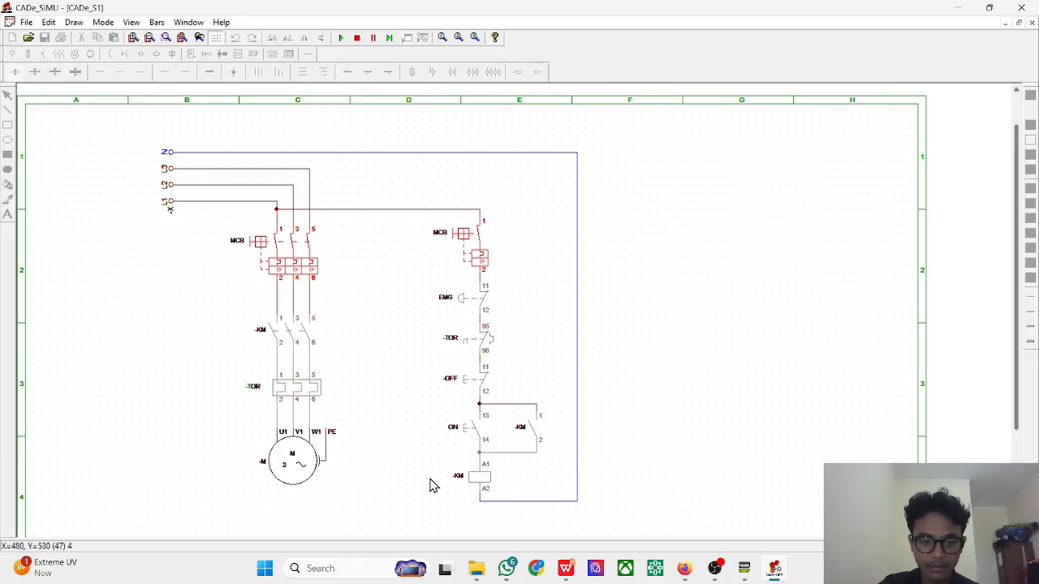
Restart the motor, actuate the EMG emergency stop, and try the ON push-button with the stop engaged
click(465, 434)
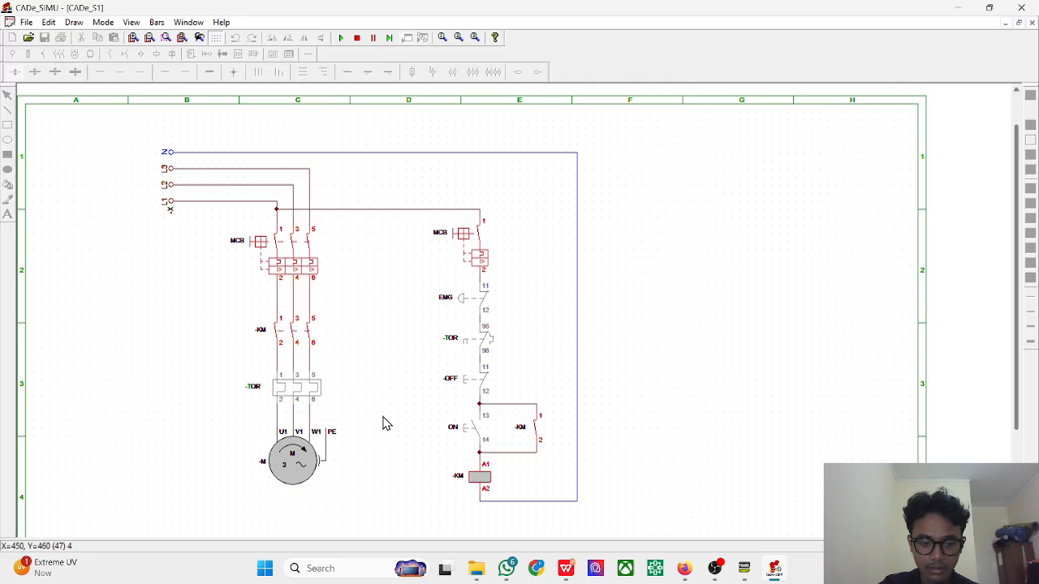
click(461, 299)
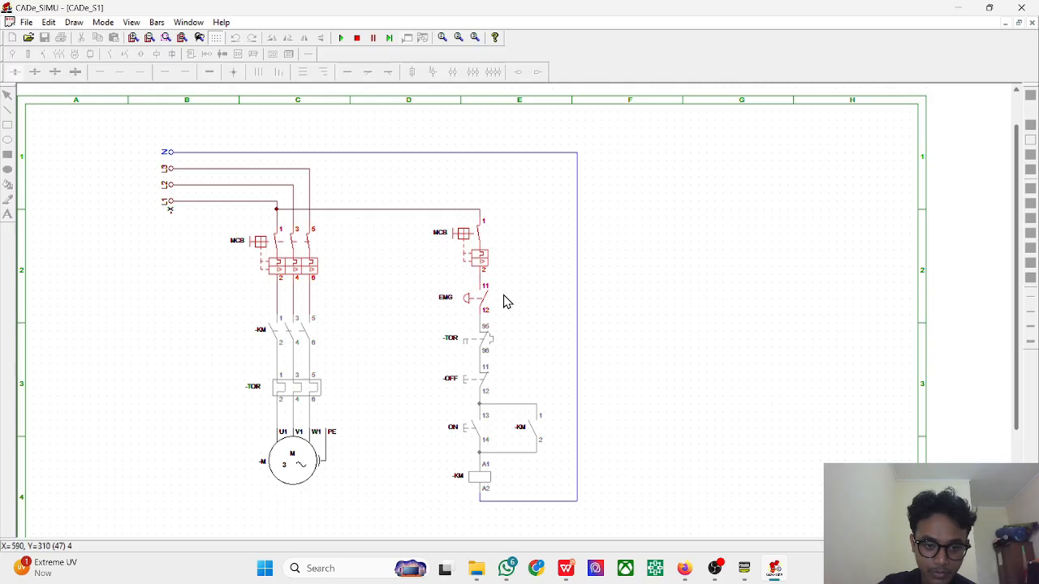
click(467, 434)
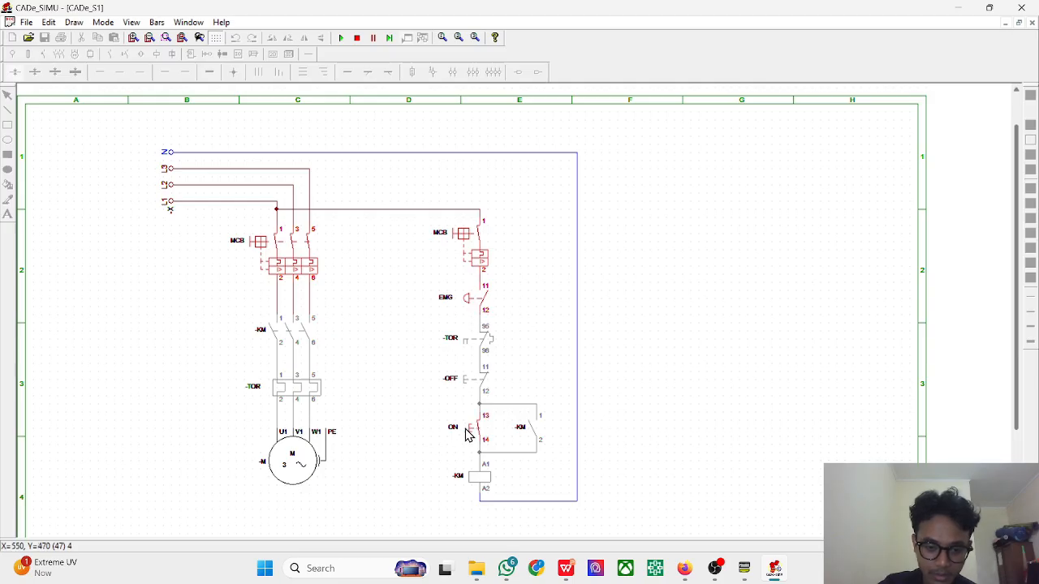